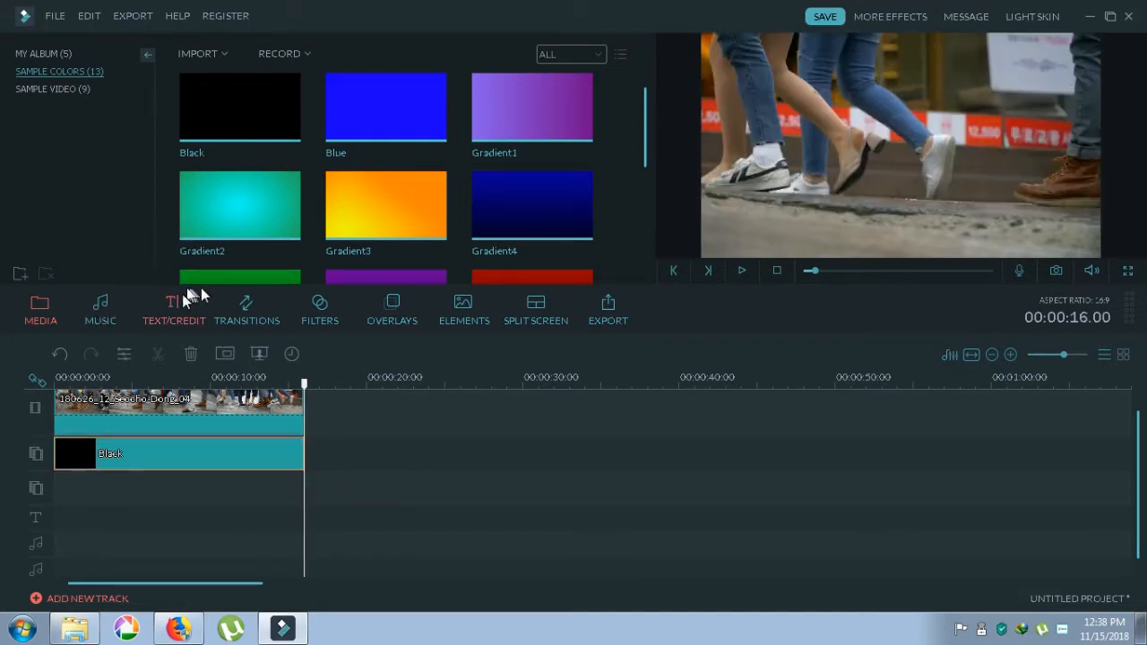
# Step: Add the Drift - Drift music at the start of the timeline and cut off everything past the end of the video clip
pyautogui.click(102, 305)
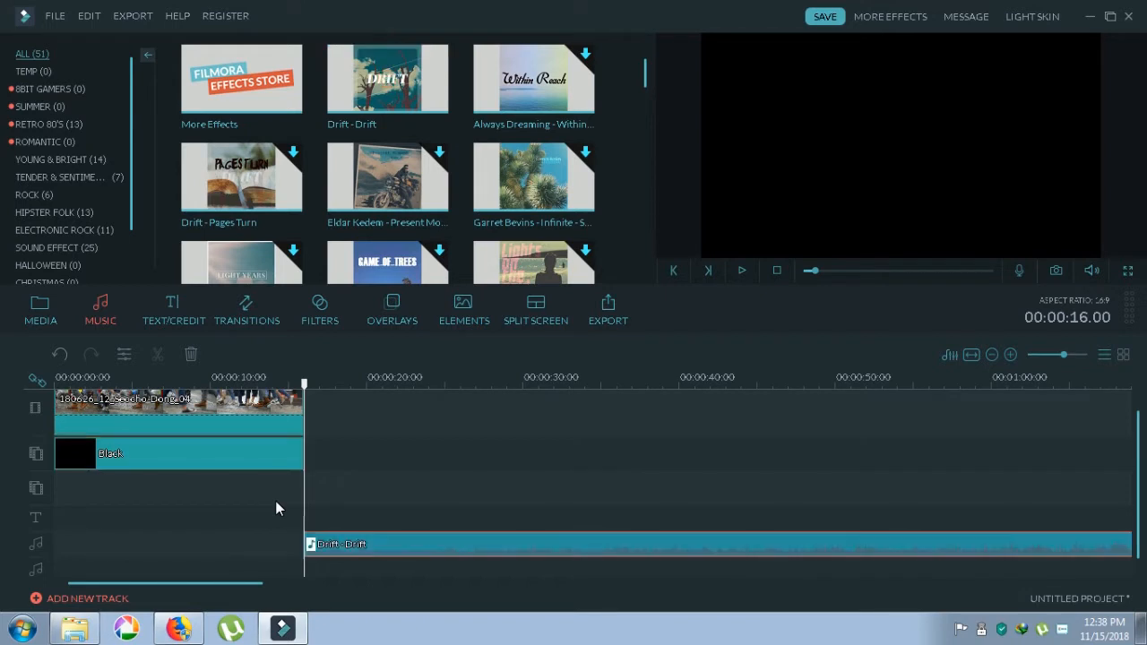
pyautogui.moveTo(408, 554); pyautogui.dragTo(135, 546)
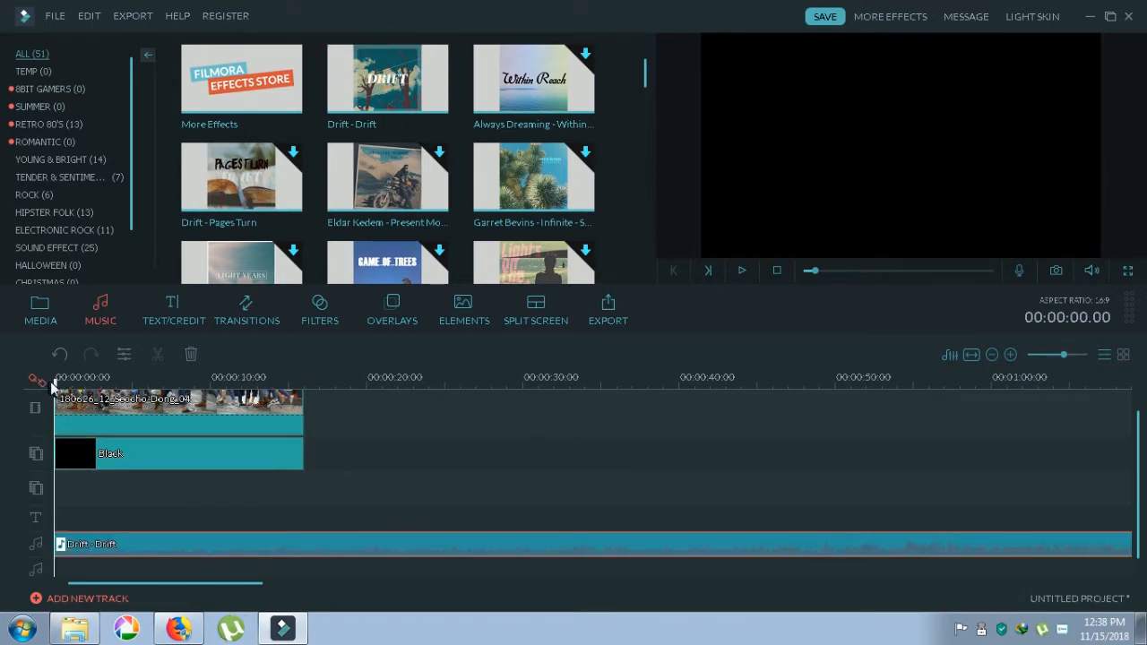
pyautogui.moveTo(56, 381); pyautogui.dragTo(307, 404)
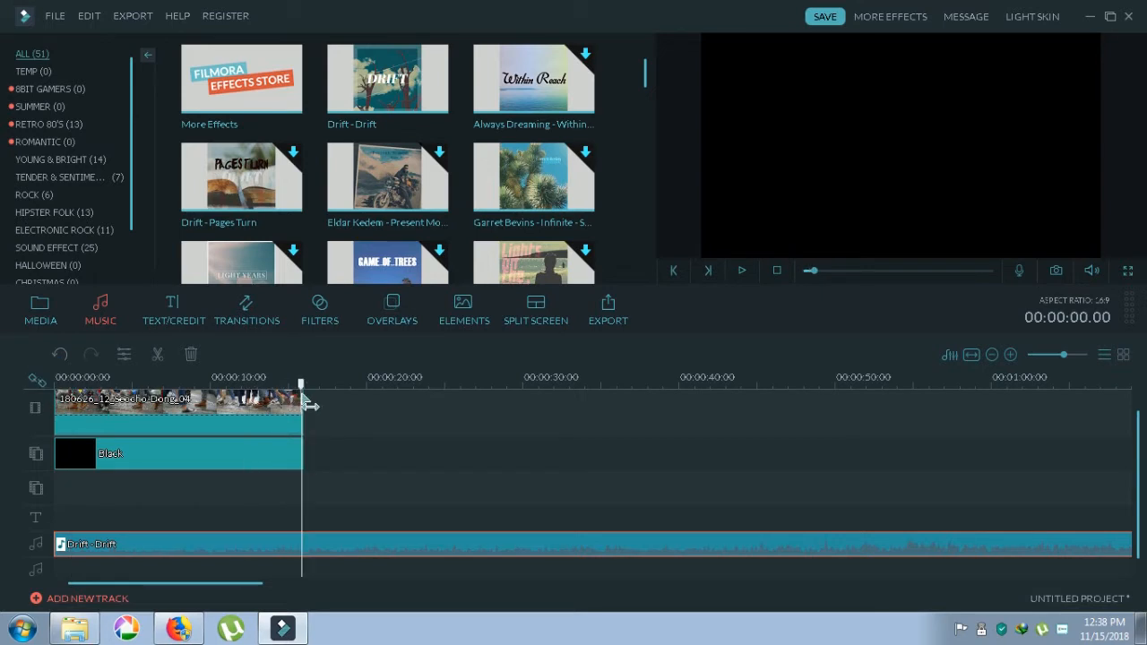
pyautogui.click(308, 546)
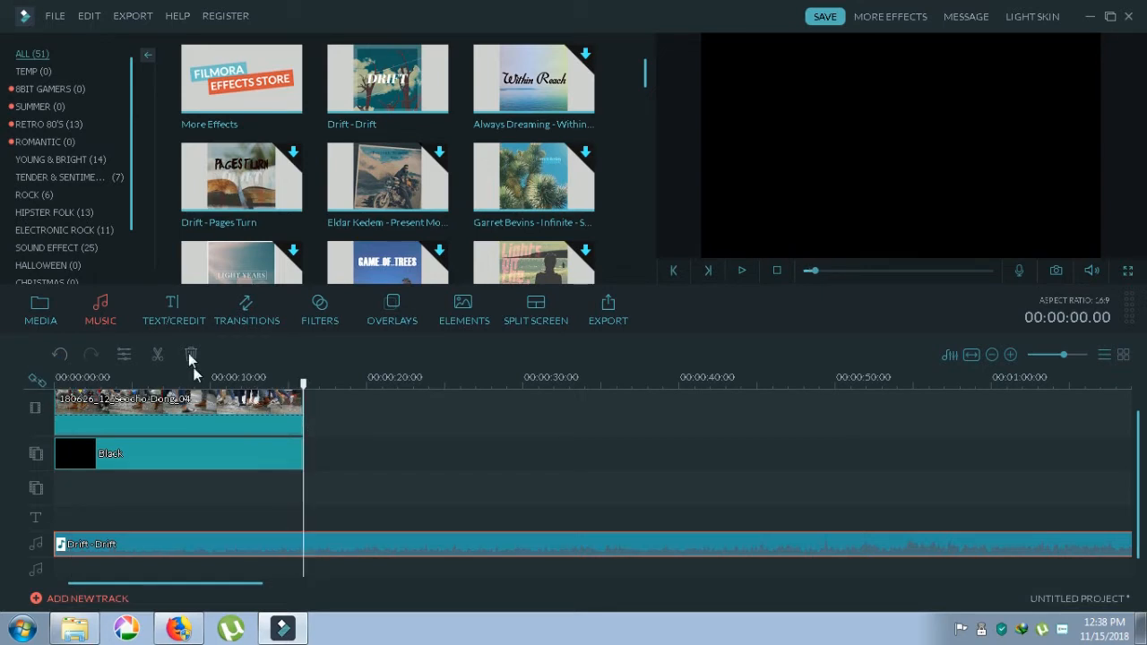
pyautogui.click(157, 359)
pyautogui.rightClick(383, 543)
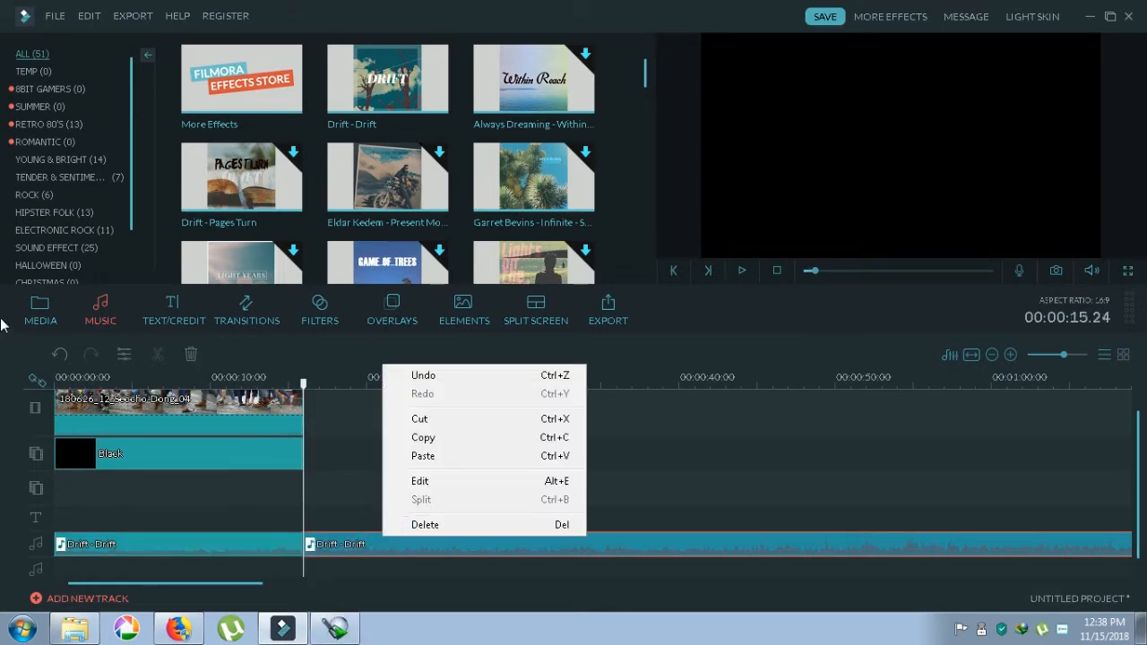
pyautogui.click(417, 520)
# Step: Split the Black clip one frame from its start and delete the longer remaining part
pyautogui.moveTo(1065, 356); pyautogui.dragTo(1090, 354)
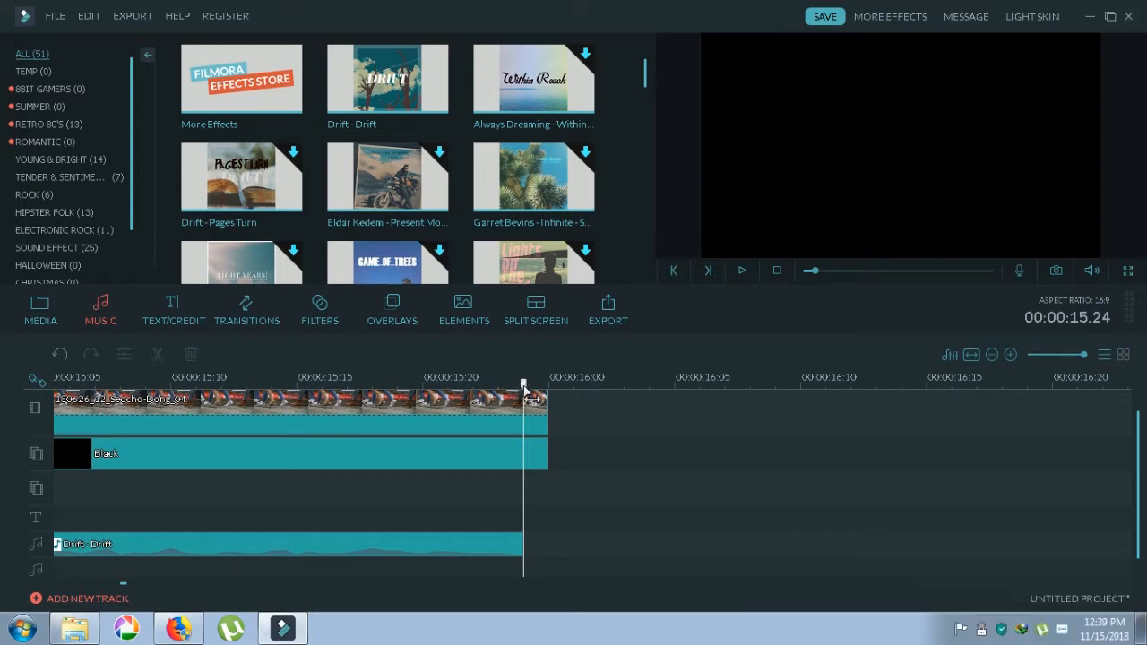
pyautogui.click(374, 394)
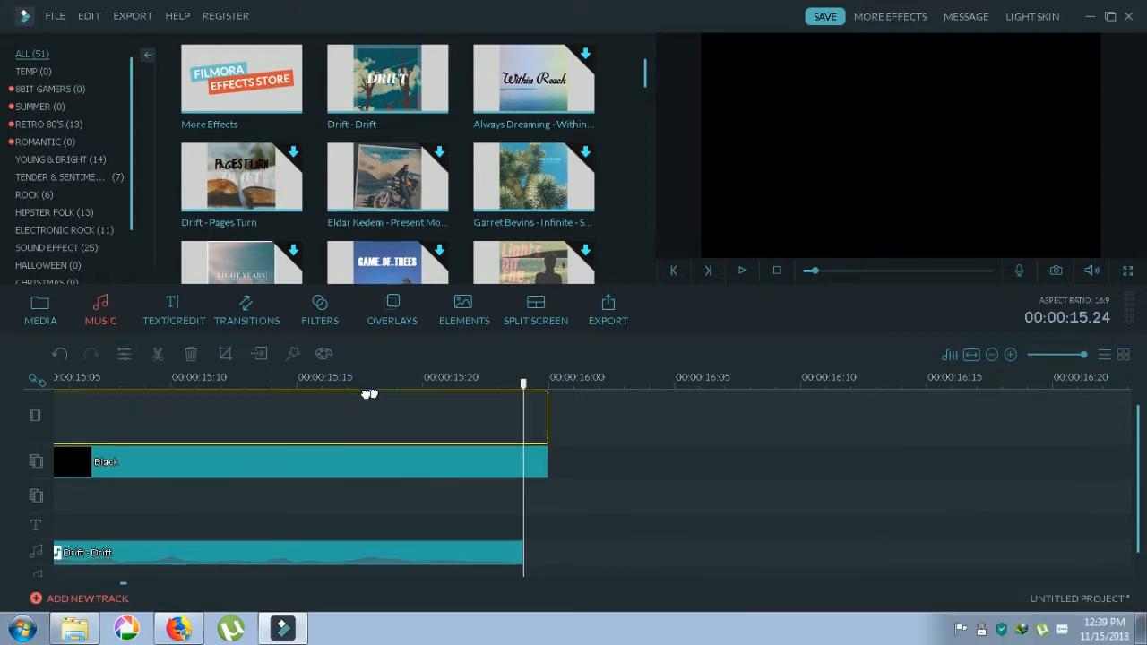
pyautogui.hotkey('alt', 'f')
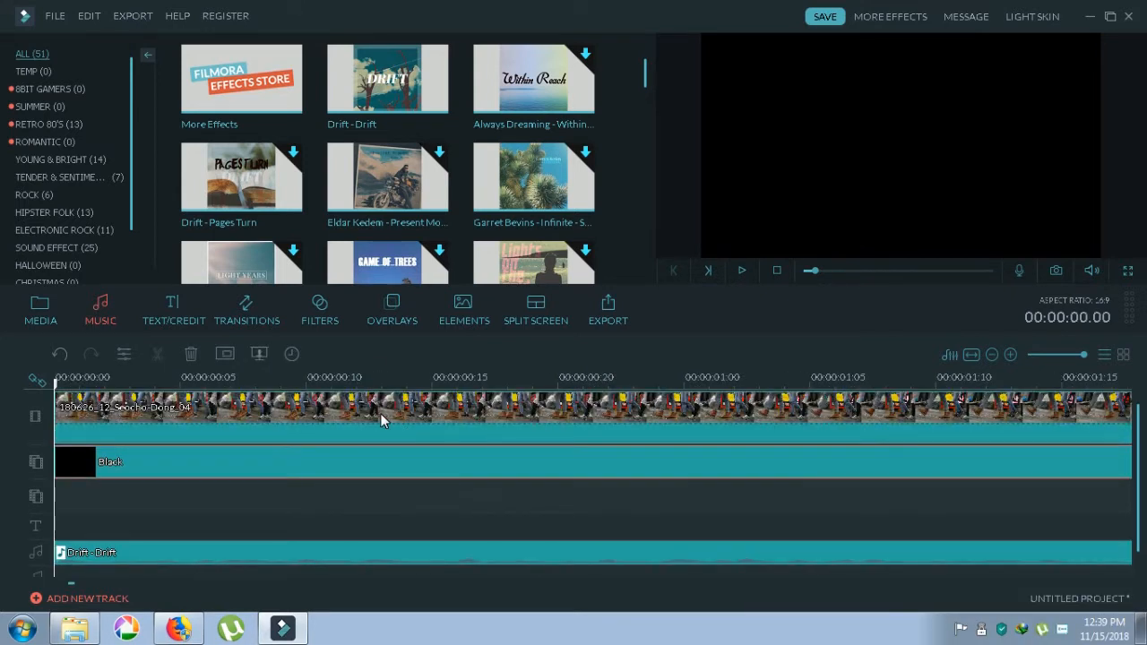
pyautogui.doubleClick(112, 464)
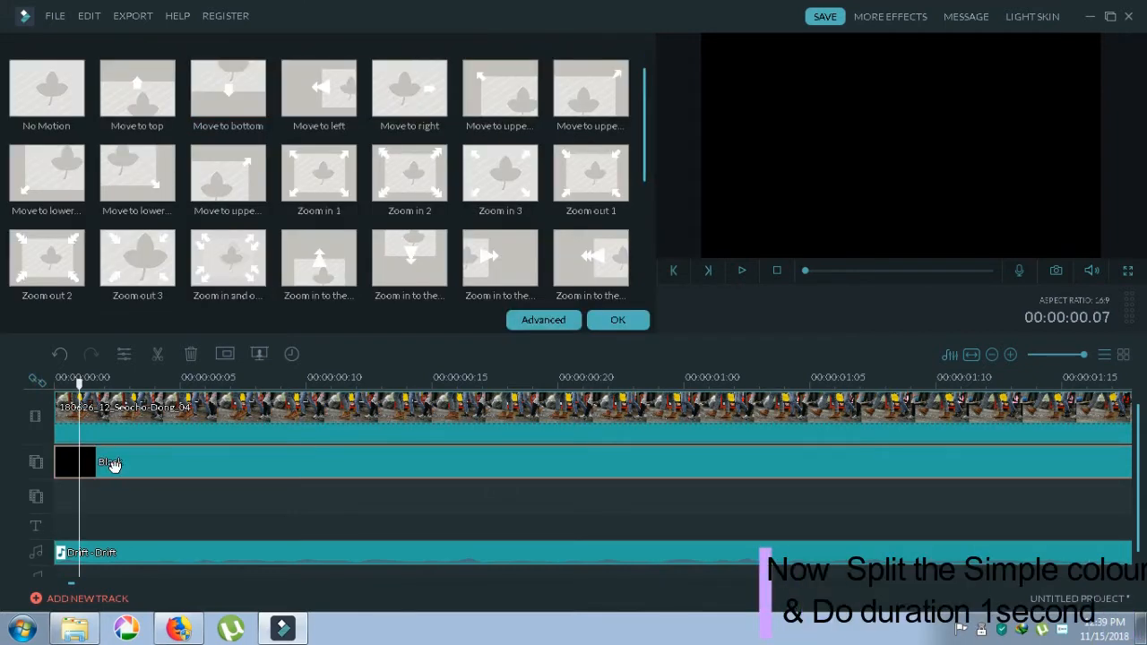
pyautogui.rightClick(111, 464)
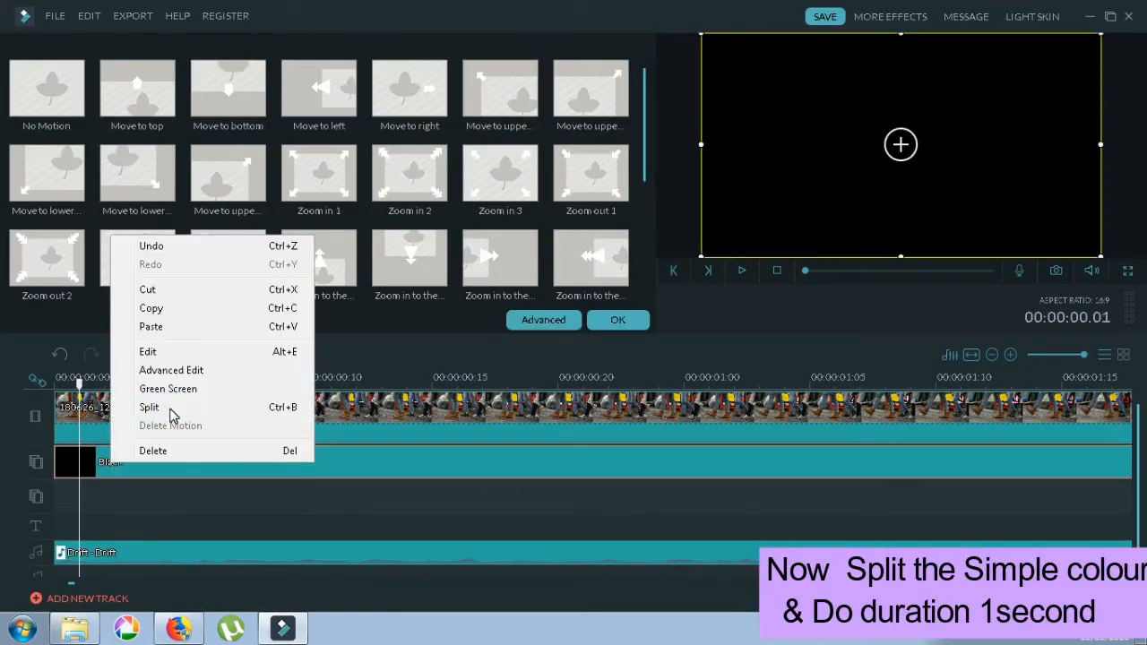
pyautogui.click(172, 416)
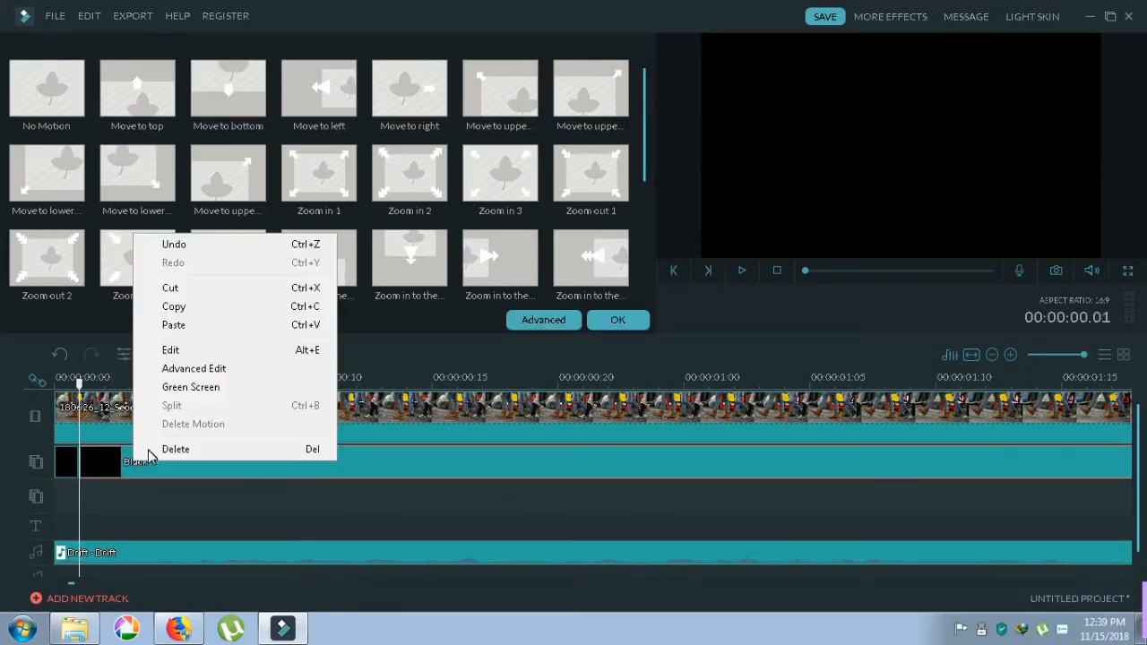
pyautogui.rightClick(134, 459)
pyautogui.click(147, 451)
# Step: Copy the one-frame black clip and paste it on the same track at 00:00:00.02 and 00:00:00.04
pyautogui.rightClick(64, 463)
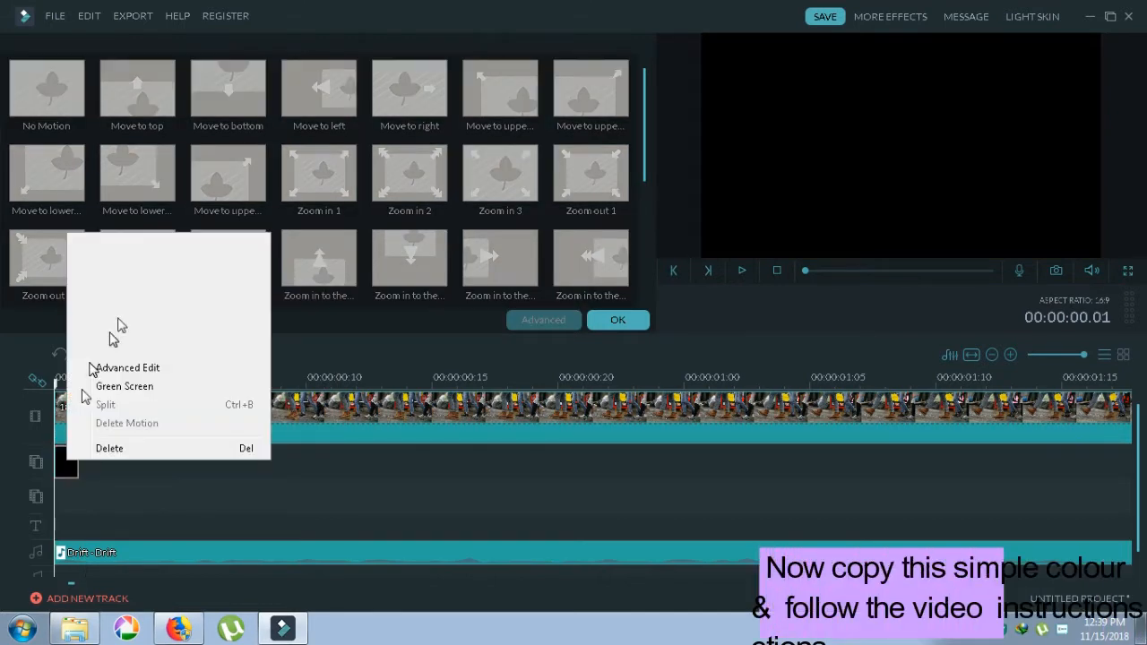
pyautogui.click(125, 313)
pyautogui.click(55, 384)
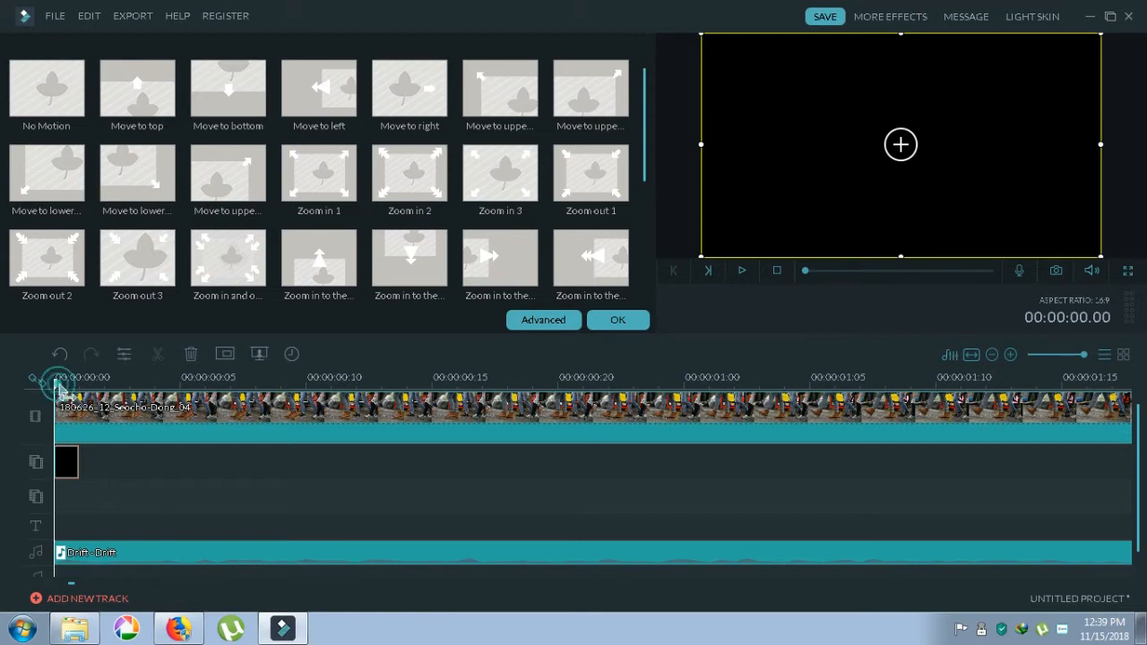
pyautogui.moveTo(81, 385); pyautogui.dragTo(105, 385)
pyautogui.rightClick(116, 462)
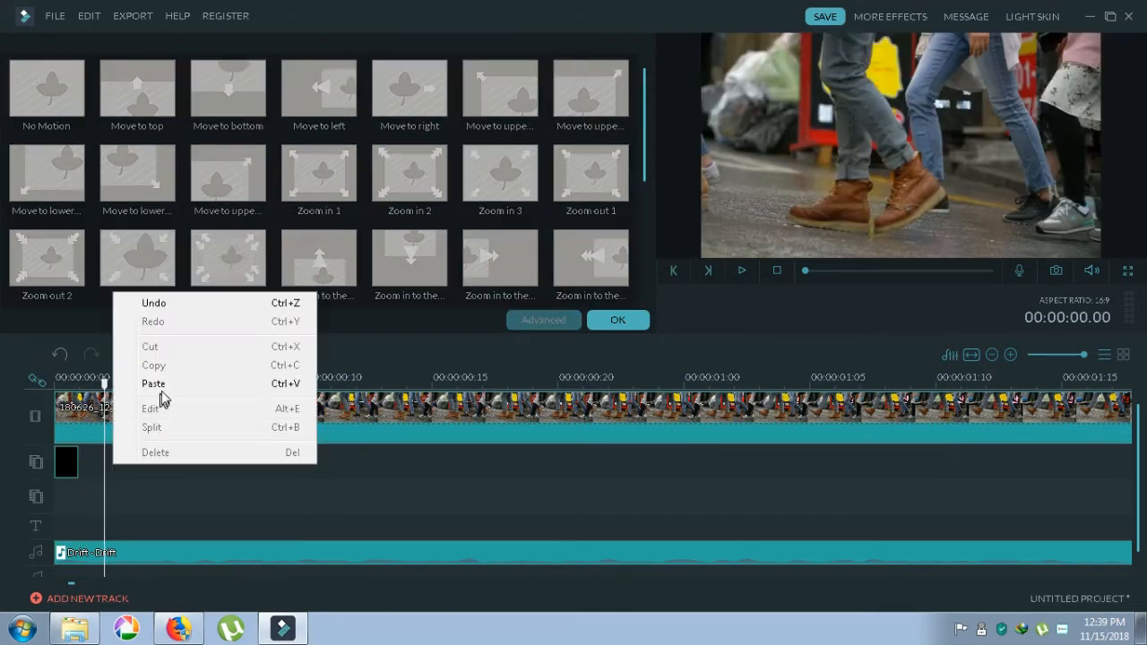
pyautogui.click(160, 390)
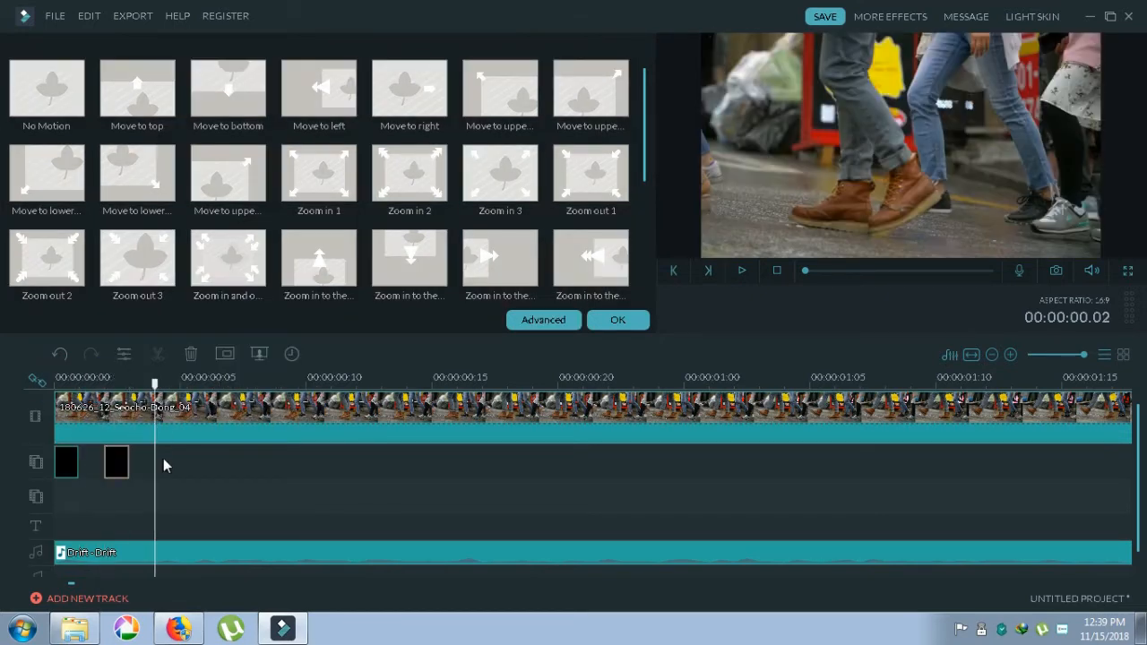
pyautogui.rightClick(164, 464)
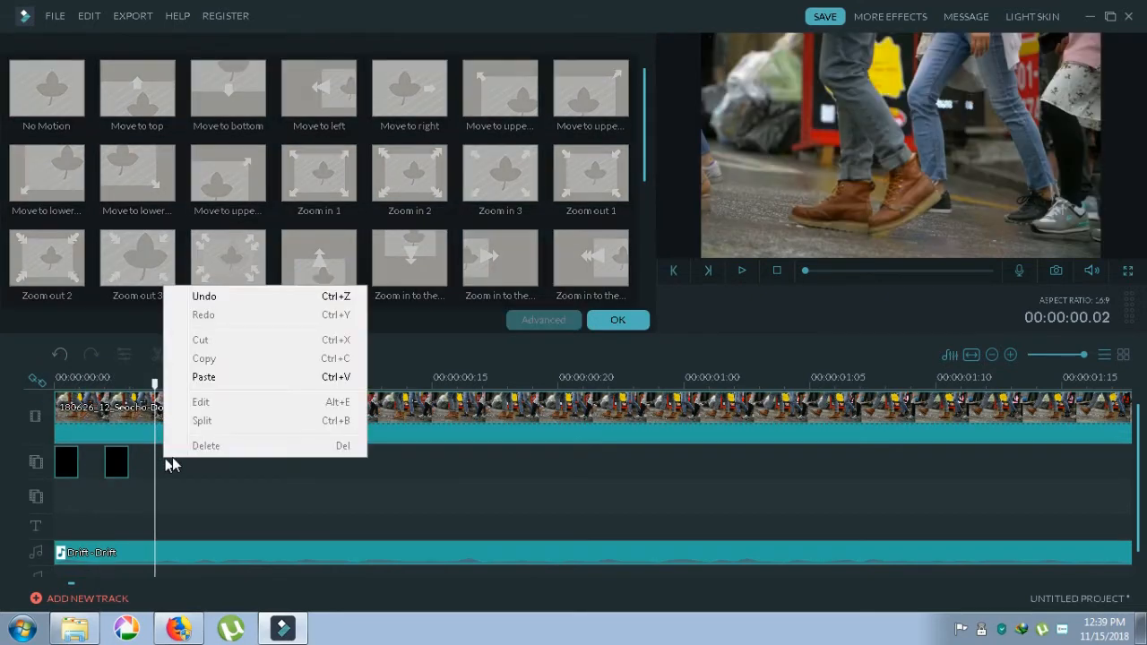
pyautogui.click(248, 377)
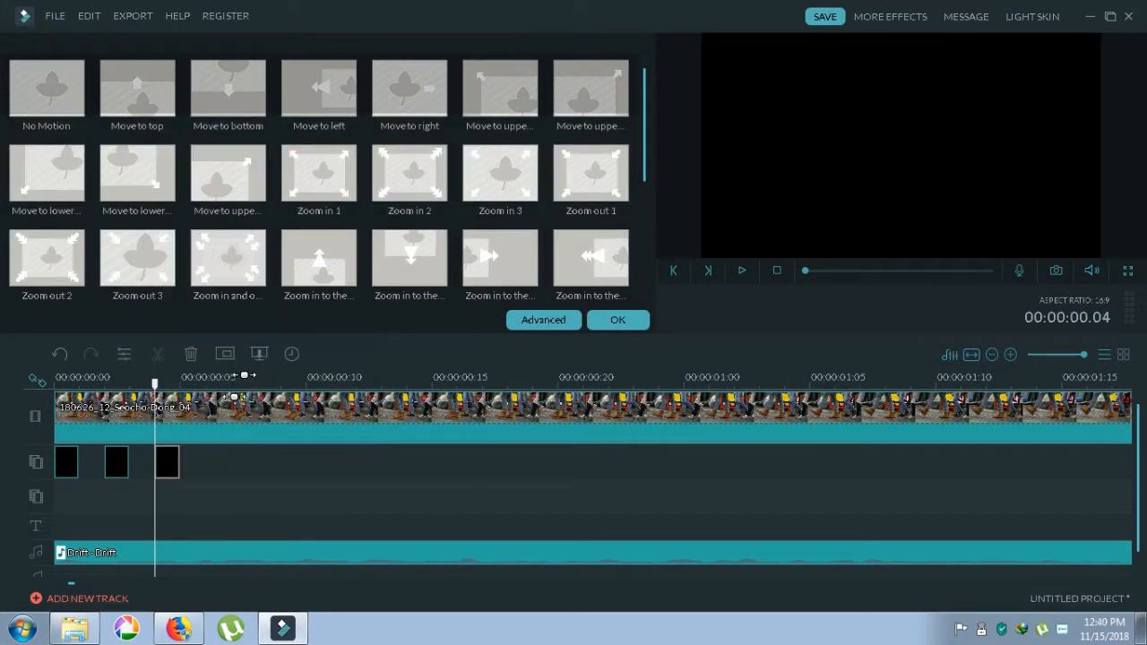
# Step: Copy the three one-frame black clips and paste them on the same track at 00:00:00.06
pyautogui.click(69, 462)
pyautogui.rightClick(64, 460)
pyautogui.click(146, 358)
pyautogui.click(61, 382)
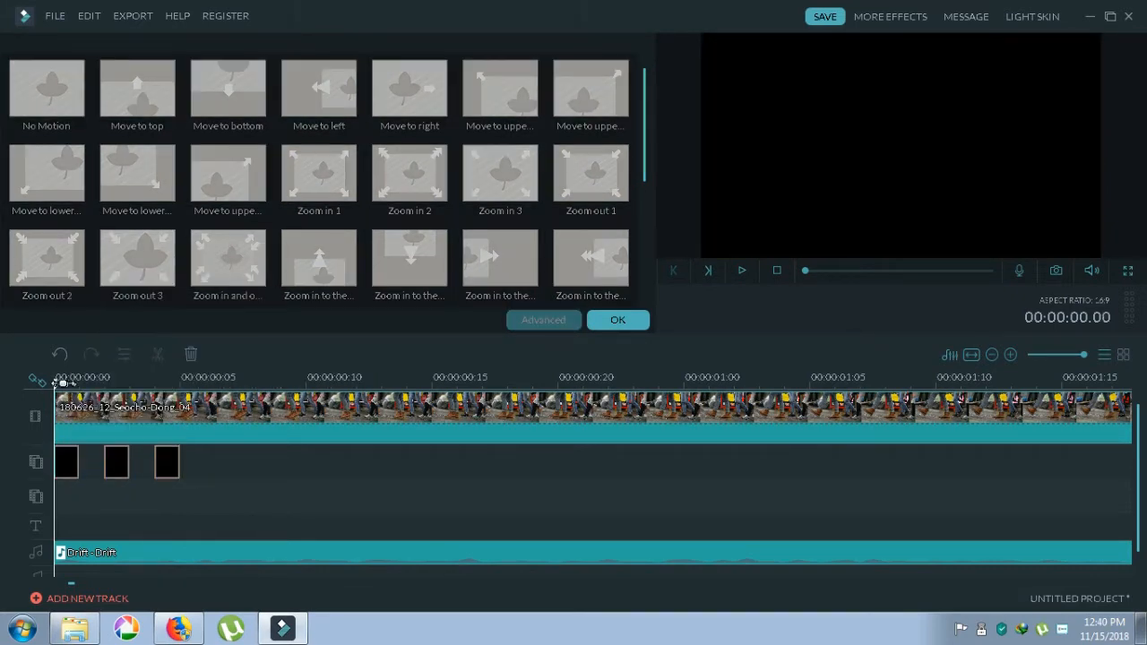
pyautogui.moveTo(55, 383); pyautogui.dragTo(181, 380)
pyautogui.click(205, 381)
pyautogui.rightClick(218, 461)
pyautogui.click(289, 382)
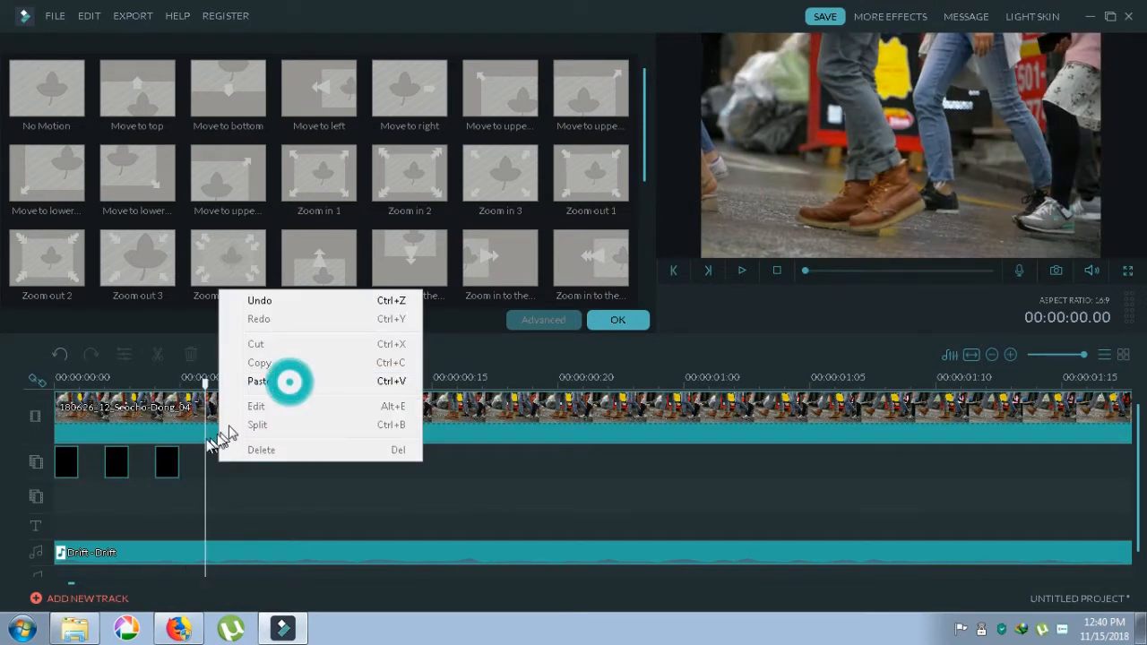
# Step: Copy all six one-frame black clips and paste the group at 00:00:00.16
pyautogui.moveTo(206, 385); pyautogui.dragTo(9, 398)
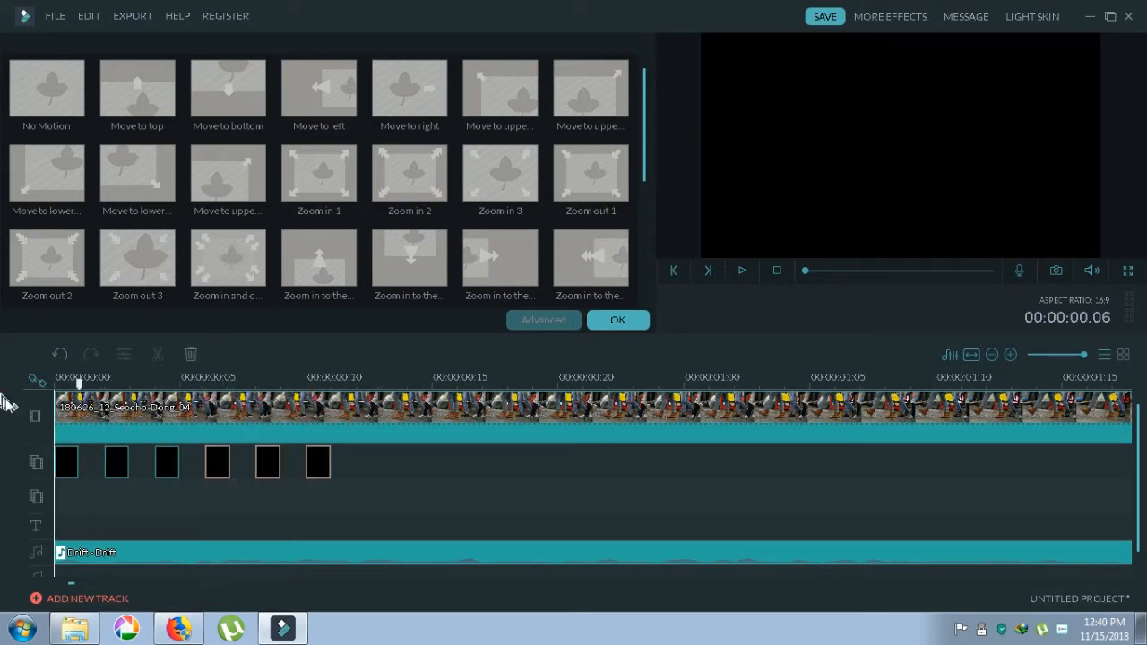
pyautogui.moveTo(361, 461); pyautogui.dragTo(67, 474)
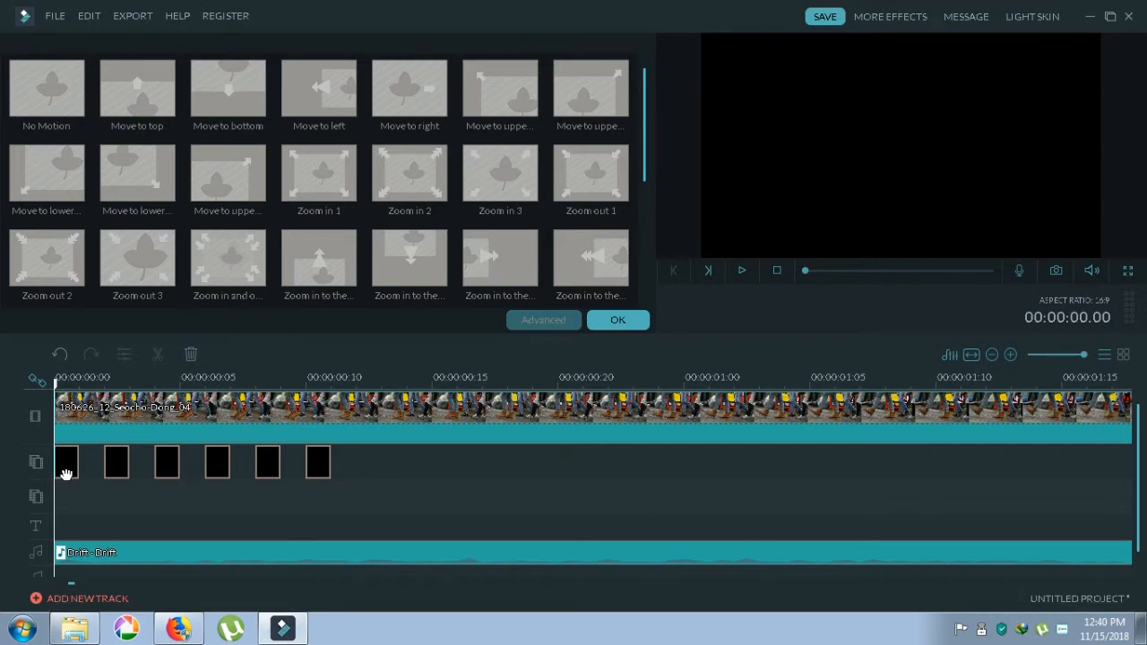
pyautogui.rightClick(66, 473)
pyautogui.click(177, 368)
pyautogui.moveTo(57, 384); pyautogui.dragTo(472, 447)
pyautogui.rightClick(481, 465)
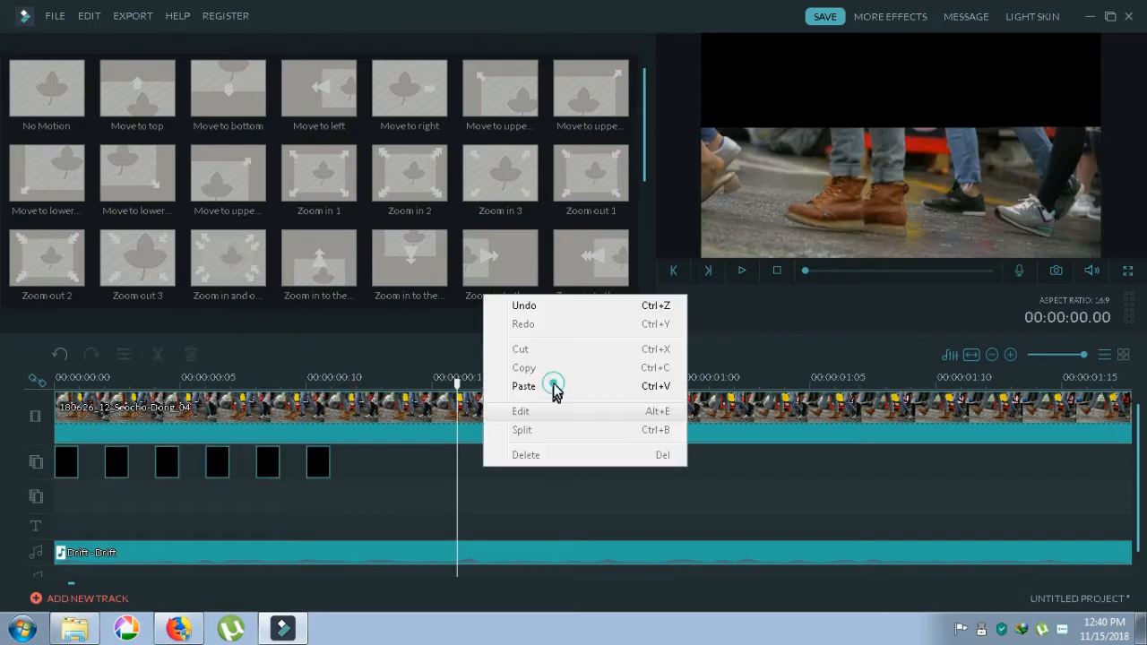
pyautogui.click(554, 388)
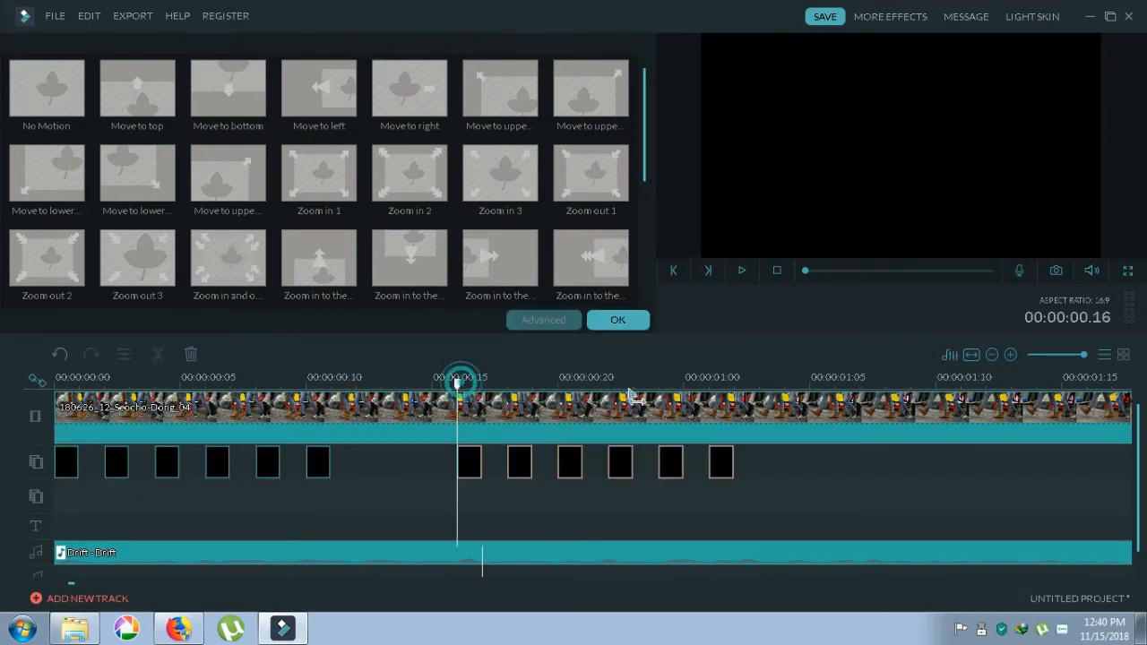
# Step: Paste the copied group of six black clips again at 00:00:01.07 and 00:00:02.01
pyautogui.moveTo(457, 381); pyautogui.dragTo(860, 383)
pyautogui.rightClick(892, 469)
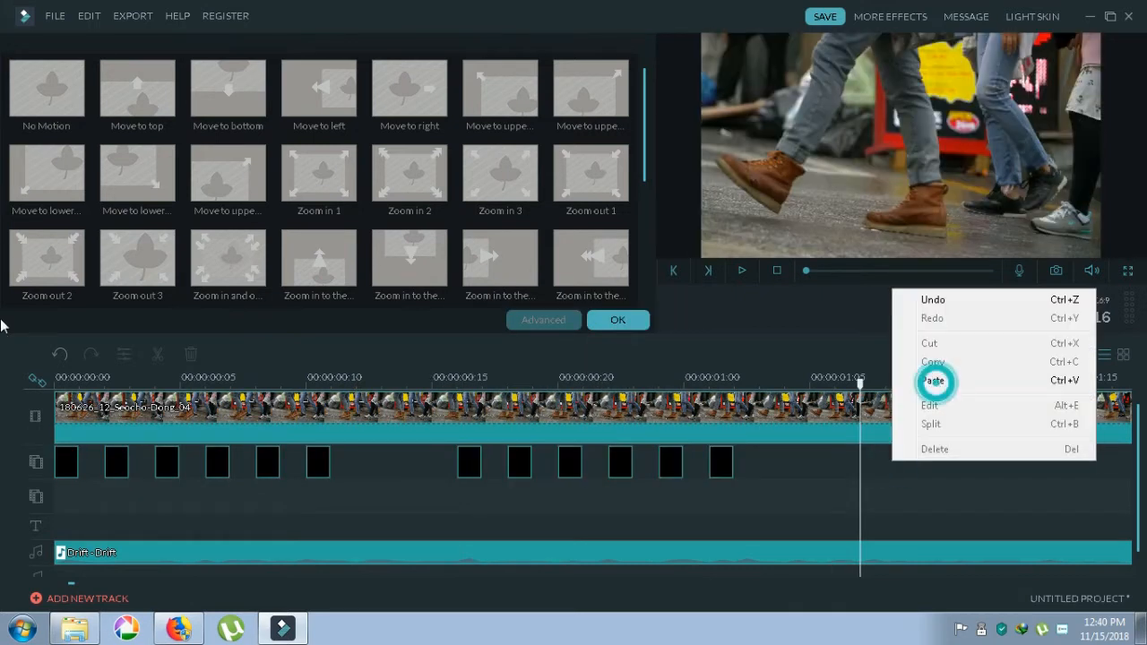
pyautogui.click(931, 380)
pyautogui.click(1081, 354)
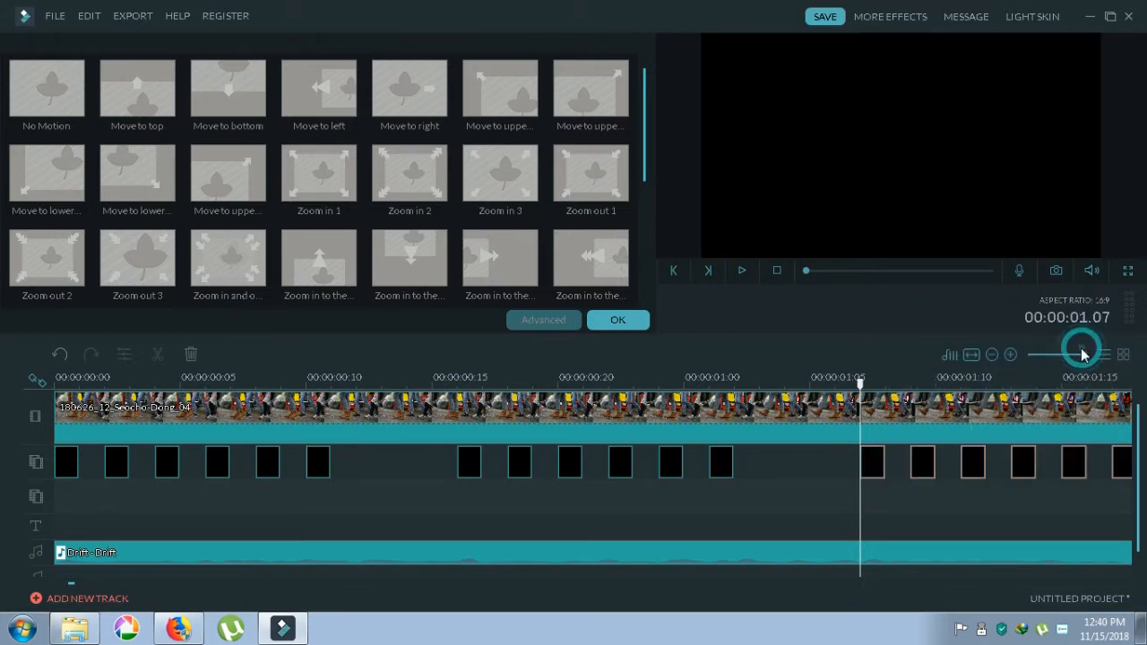
pyautogui.click(1082, 355)
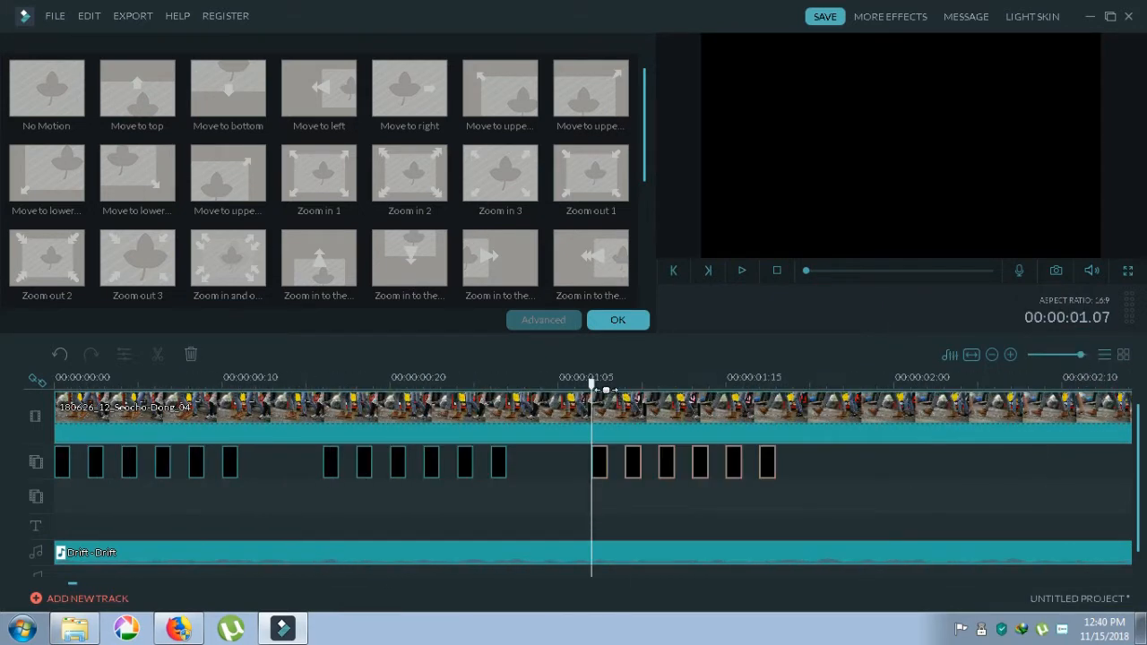
pyautogui.moveTo(591, 383); pyautogui.dragTo(910, 452)
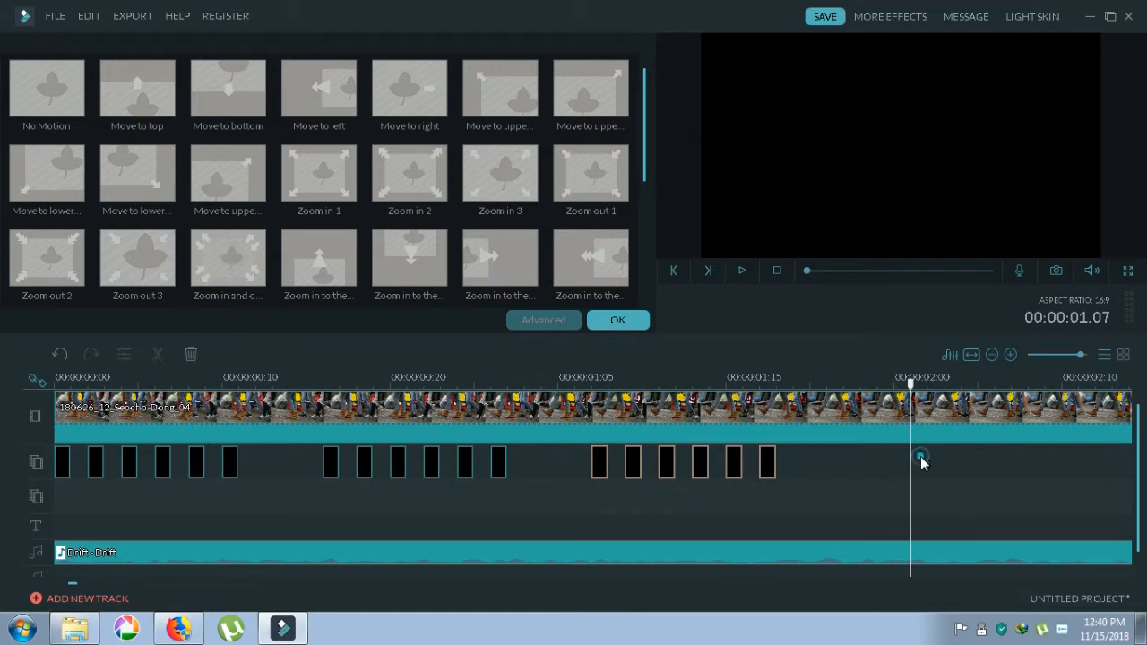
pyautogui.rightClick(921, 458)
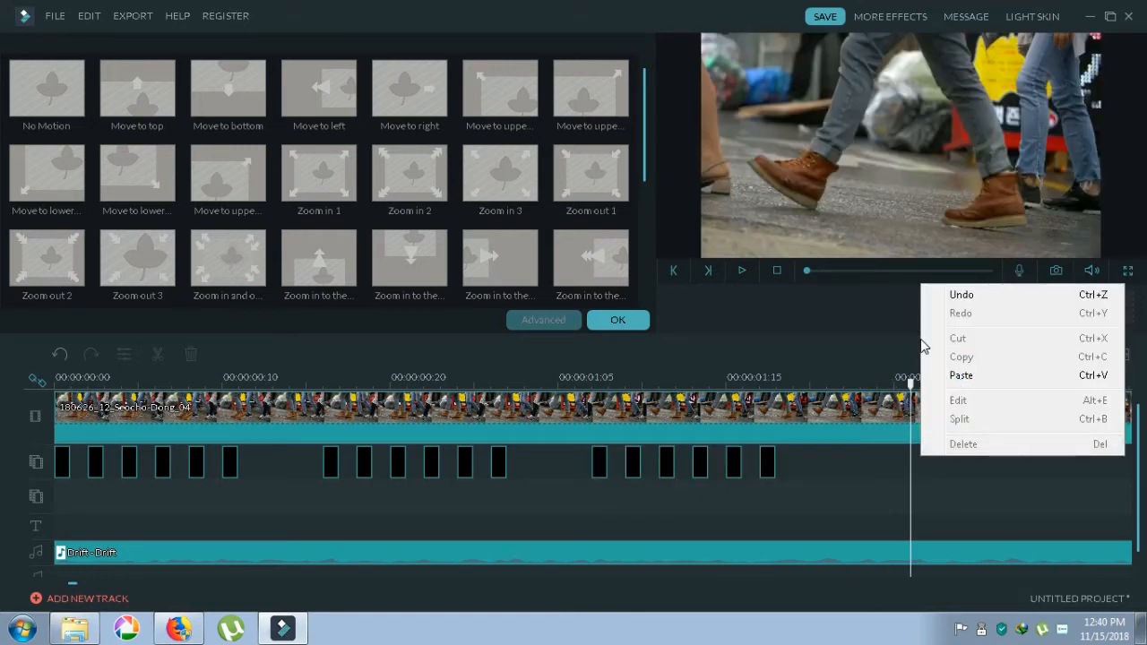
pyautogui.click(937, 375)
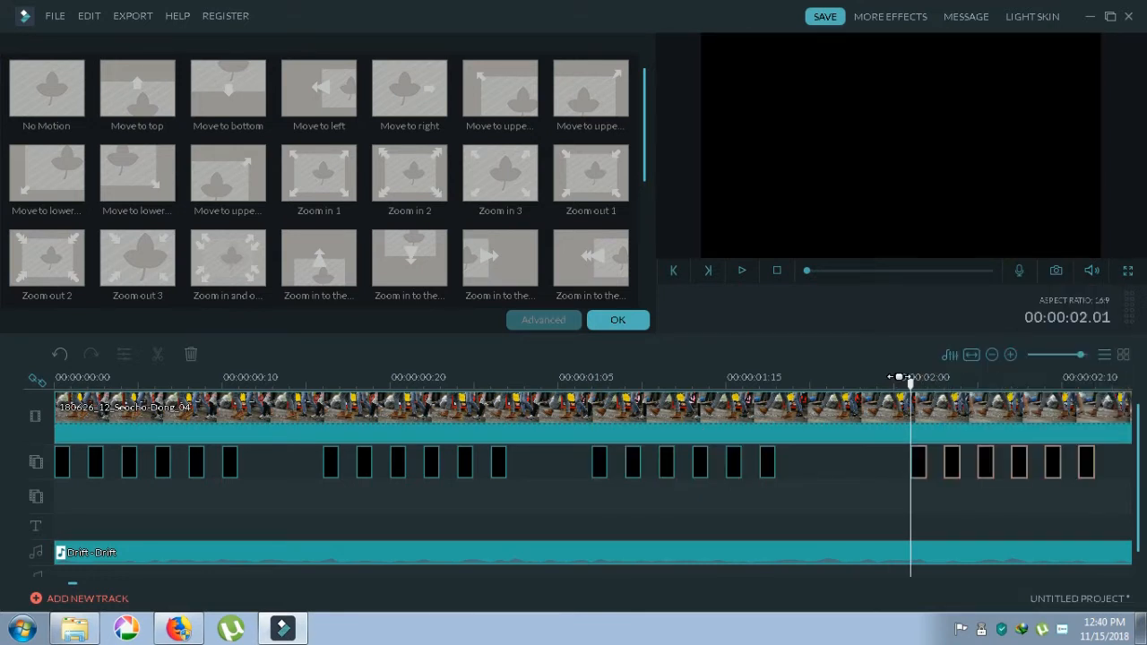
# Step: Play the black flicker sequence from the start of the timeline and close the motion settings
pyautogui.moveTo(908, 387); pyautogui.dragTo(56, 383)
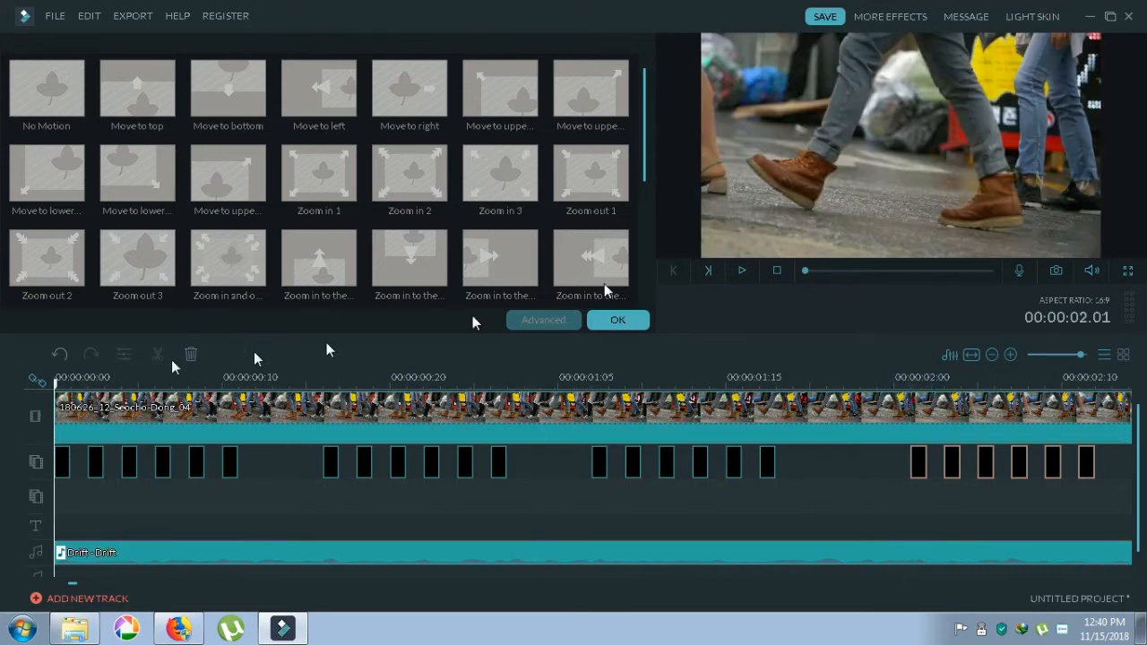
pyautogui.click(744, 271)
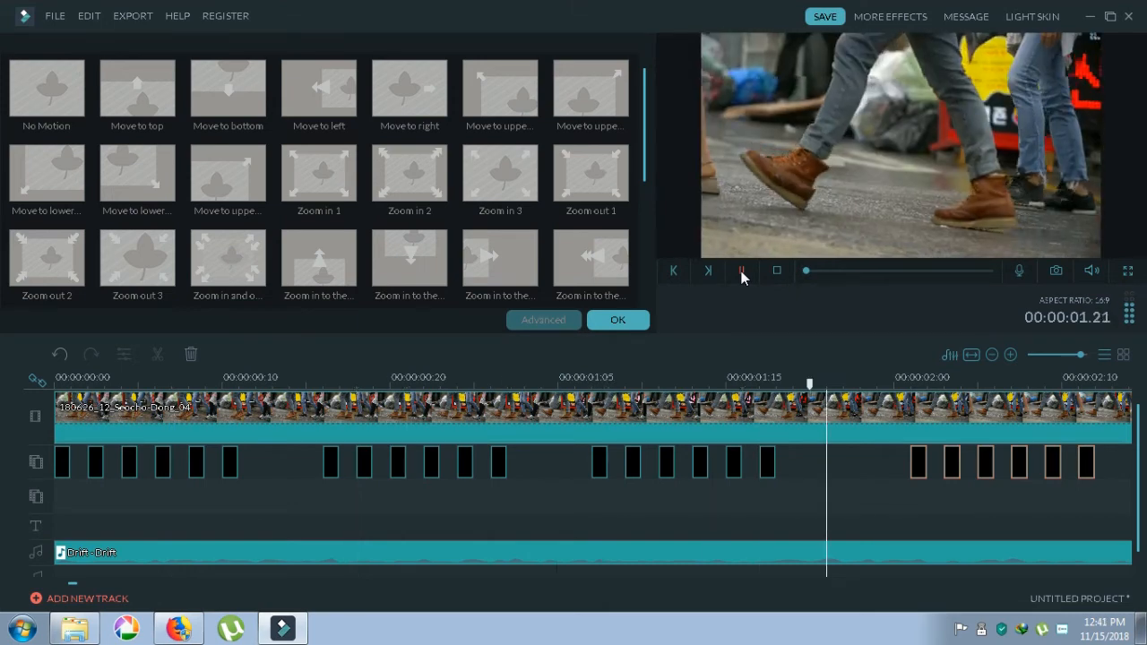
pyautogui.click(617, 320)
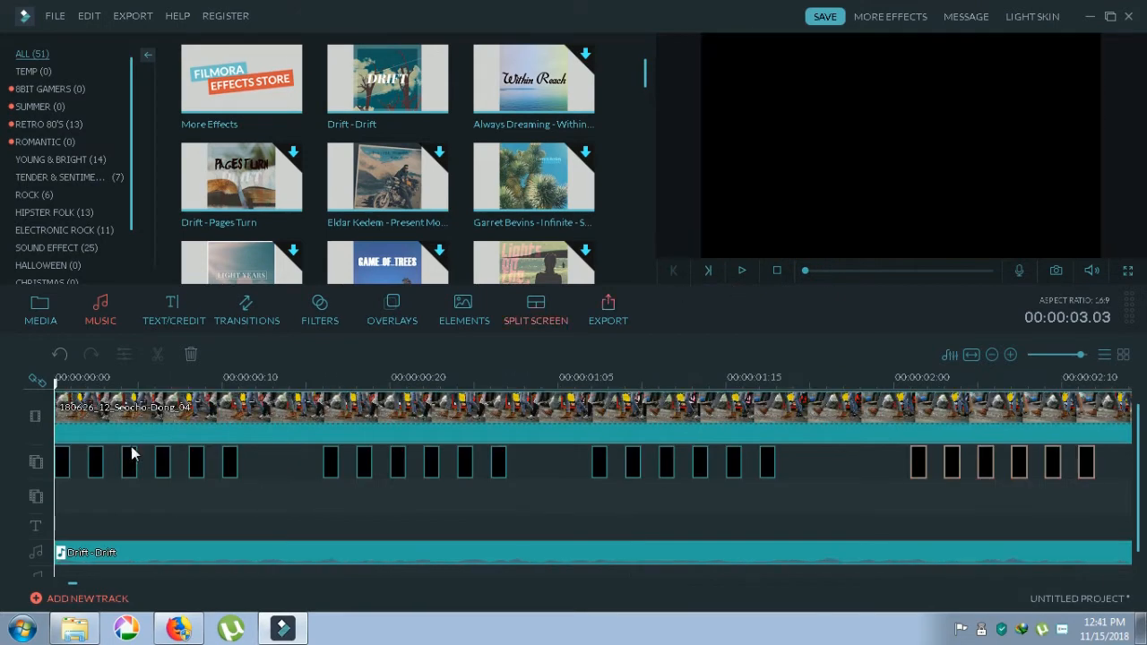
# Step: Place the White sample color at the start of the empty overlay track below the black clips
pyautogui.click(47, 312)
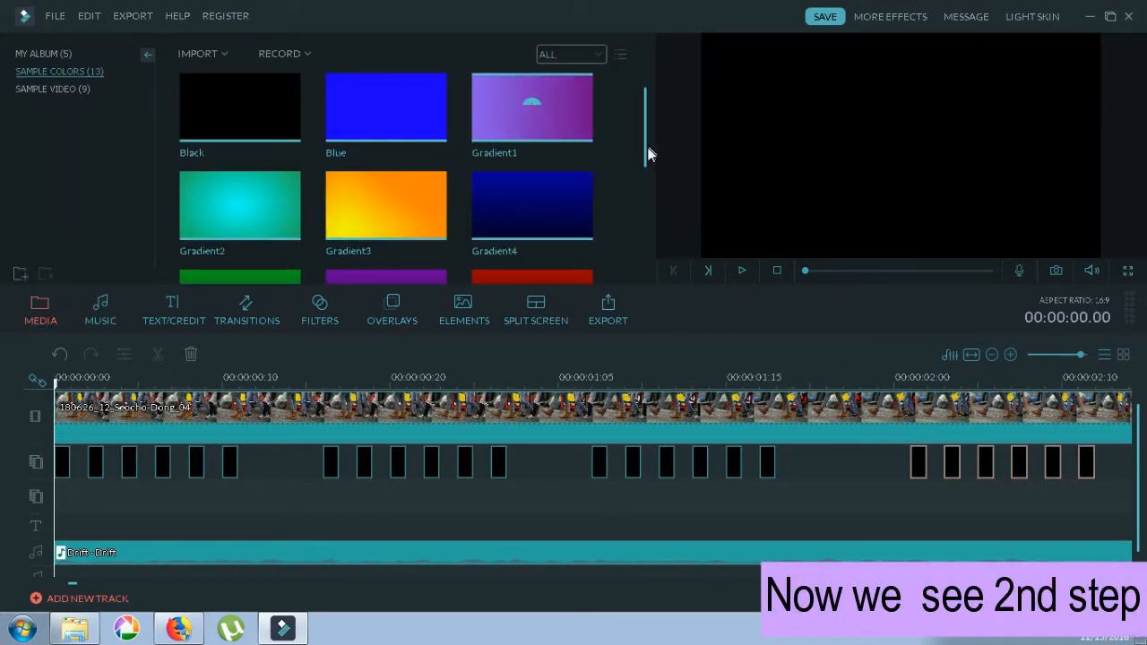
pyautogui.moveTo(647, 146); pyautogui.dragTo(650, 256)
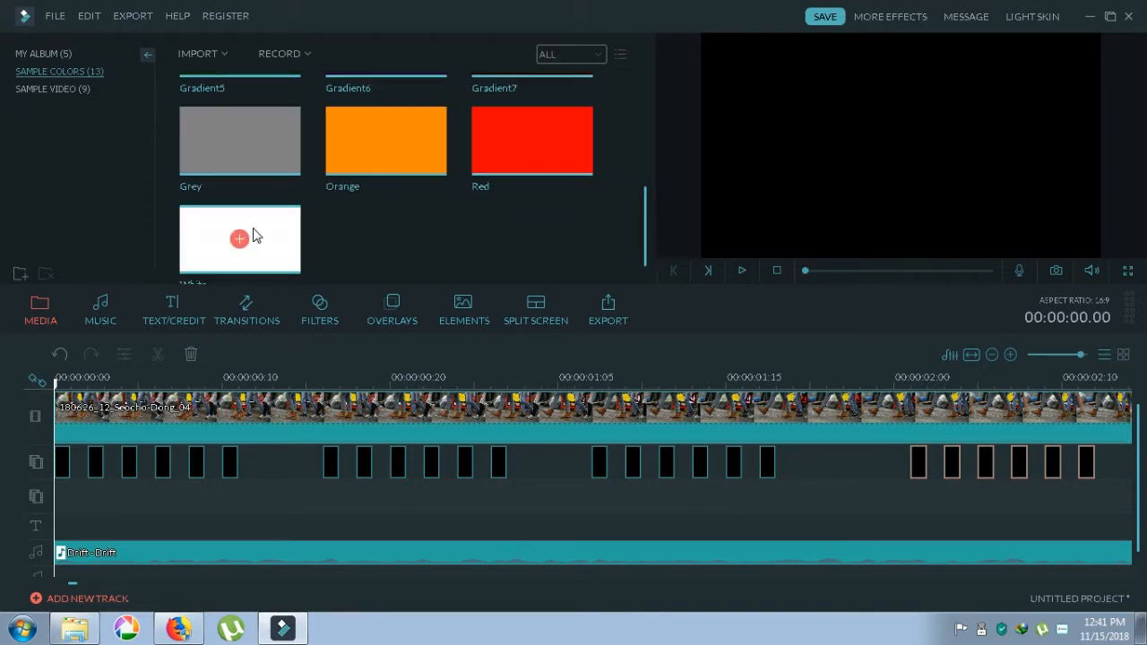
pyautogui.moveTo(253, 235); pyautogui.dragTo(179, 397)
pyautogui.moveTo(157, 447); pyautogui.dragTo(98, 492)
pyautogui.click(81, 493)
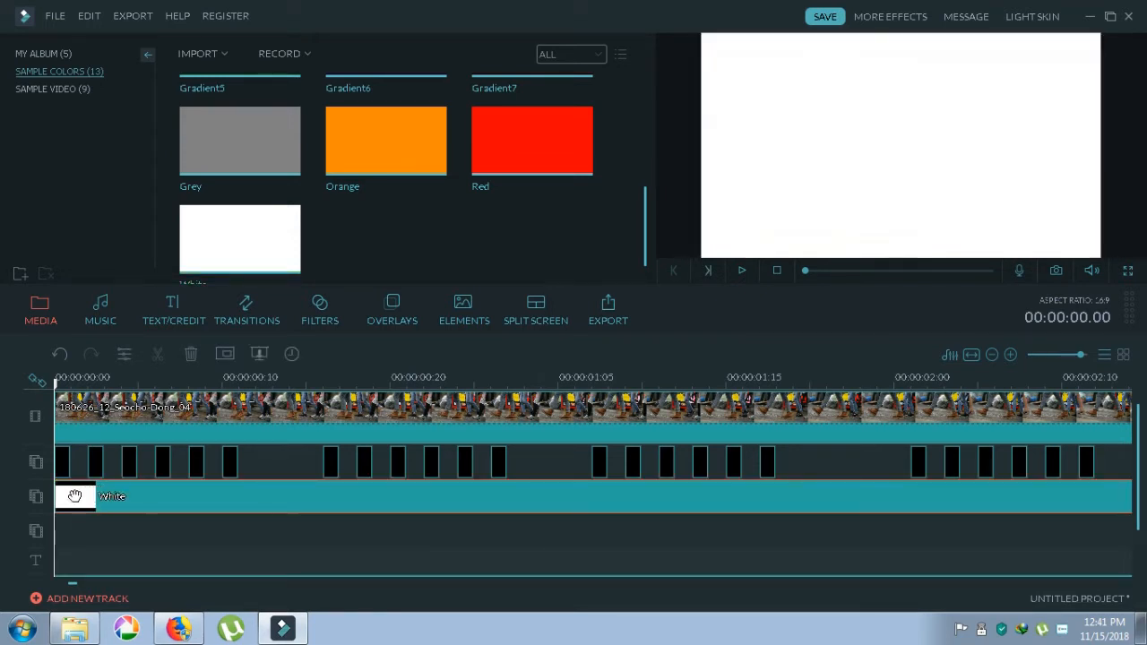
# Step: Split the White clip one frame in, at 00:00:00.01, and delete the long remainder
pyautogui.moveTo(56, 384)
pyautogui.mouseDown()
pyautogui.moveTo(141, 385)
pyautogui.moveTo(79, 387)
pyautogui.mouseUp()
pyautogui.click(79, 493)
pyautogui.rightClick(73, 492)
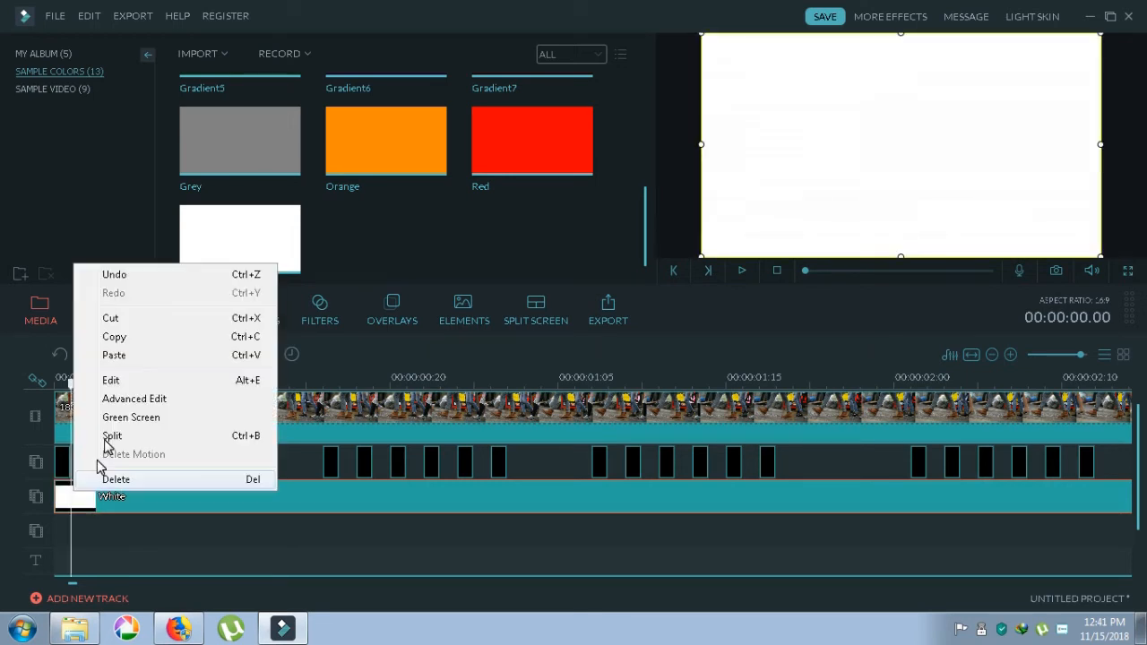
pyautogui.click(107, 443)
pyautogui.rightClick(105, 499)
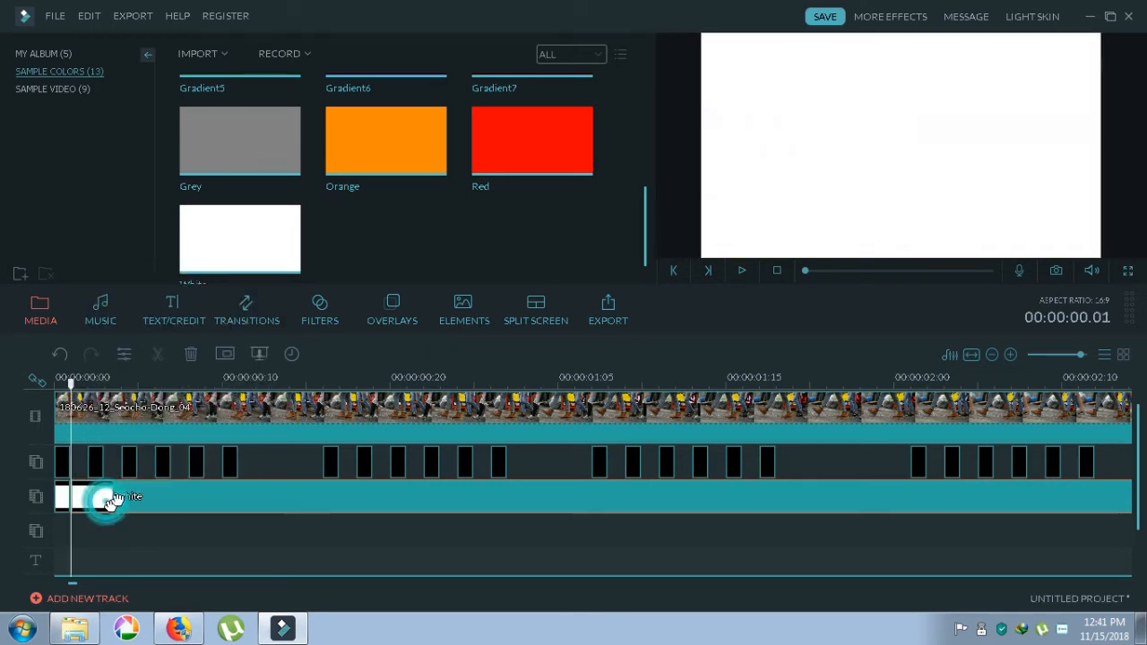
pyautogui.click(150, 489)
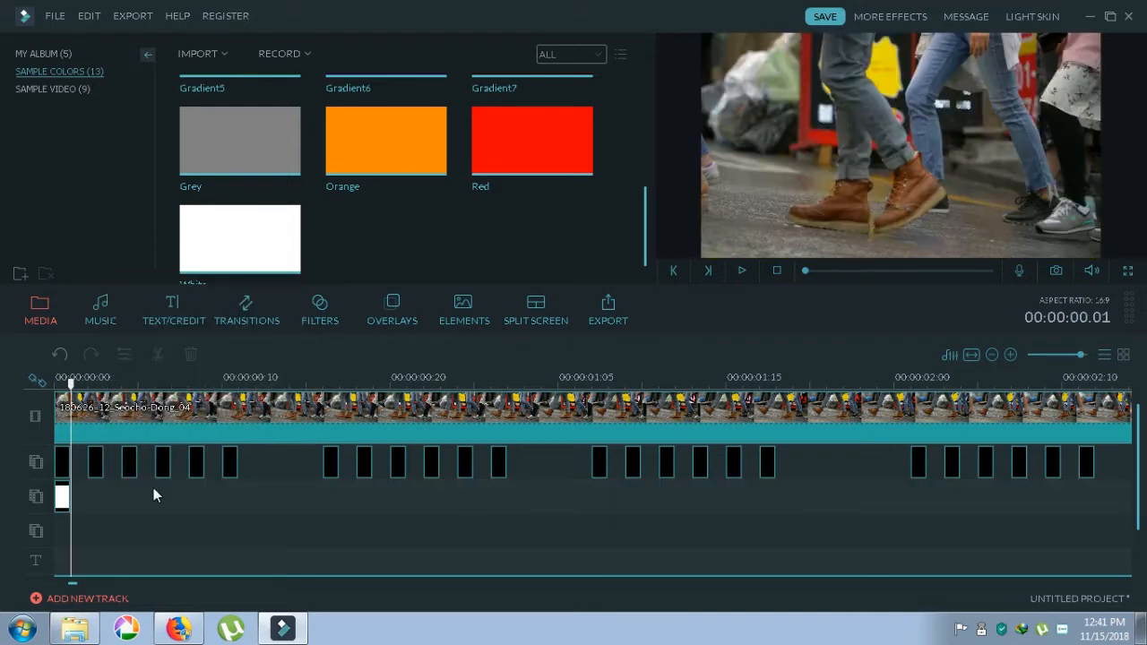
# Step: Copy the one-frame white clip and paste it on the same track at 00:00:00.02, under the second black clip
pyautogui.rightClick(61, 494)
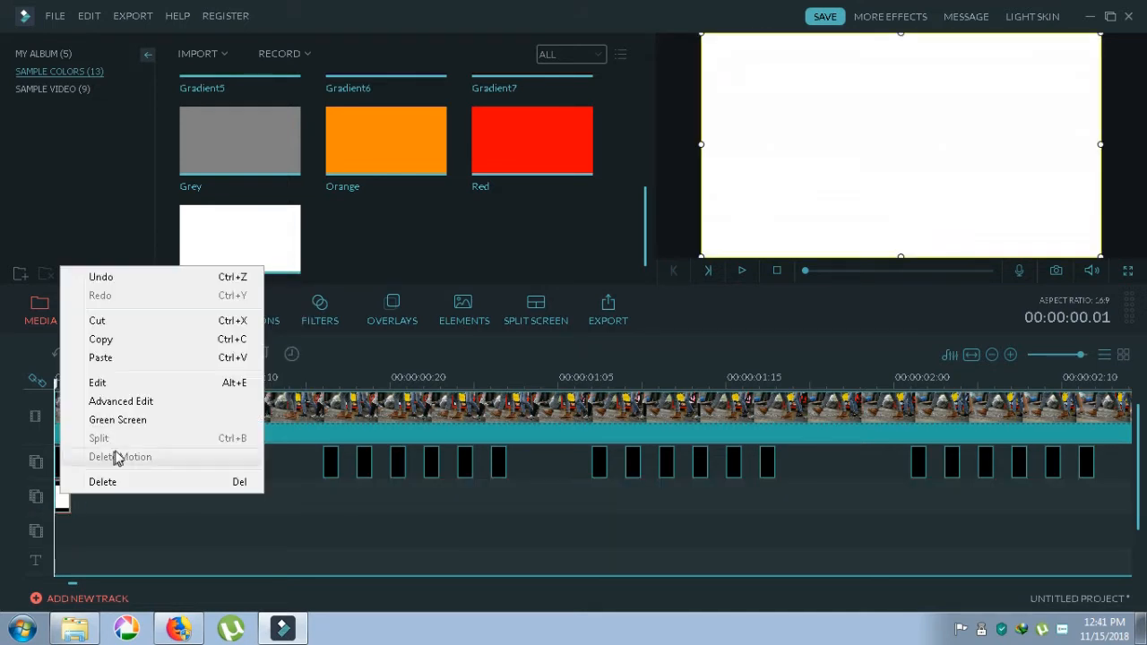
pyautogui.click(135, 344)
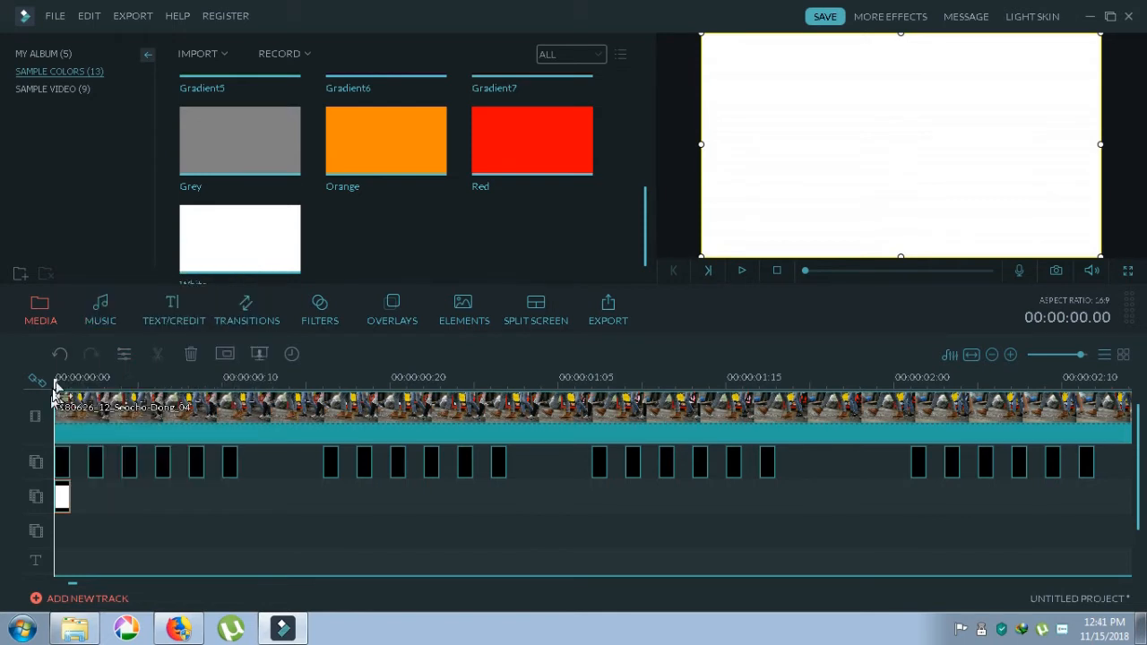
pyautogui.moveTo(57, 384); pyautogui.dragTo(89, 389)
pyautogui.rightClick(96, 500)
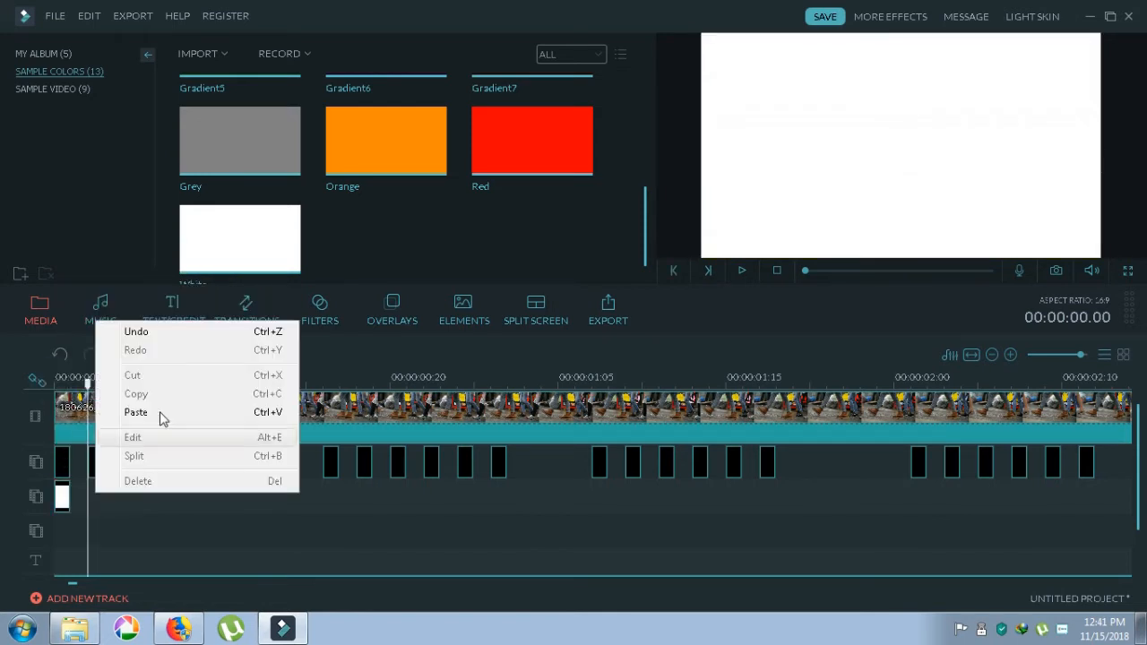
pyautogui.click(112, 412)
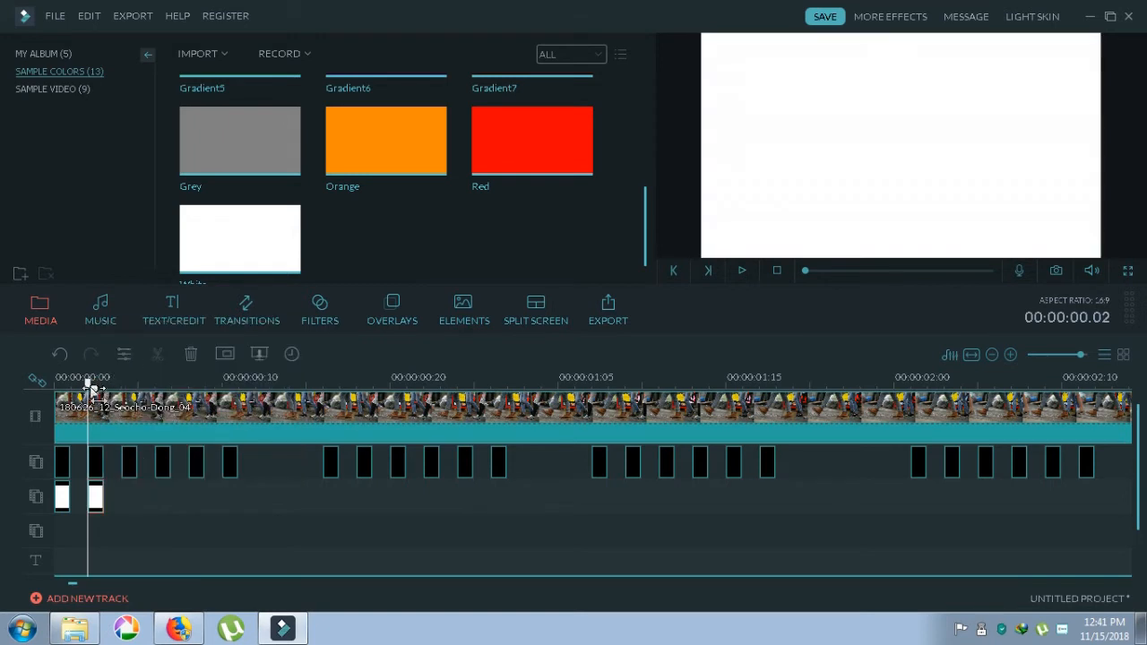
# Step: Dismiss the Internet Download Manager message and paste the white clip under the third and fourth black clips
pyautogui.moveTo(88, 386); pyautogui.dragTo(136, 394)
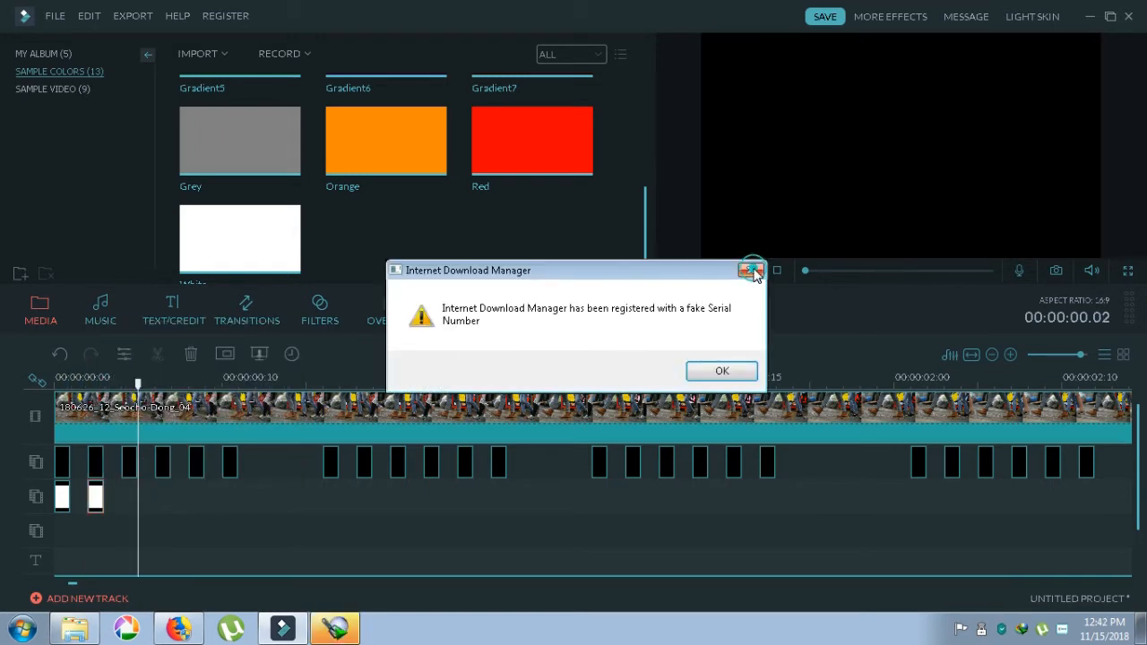
pyautogui.click(751, 269)
pyautogui.click(139, 383)
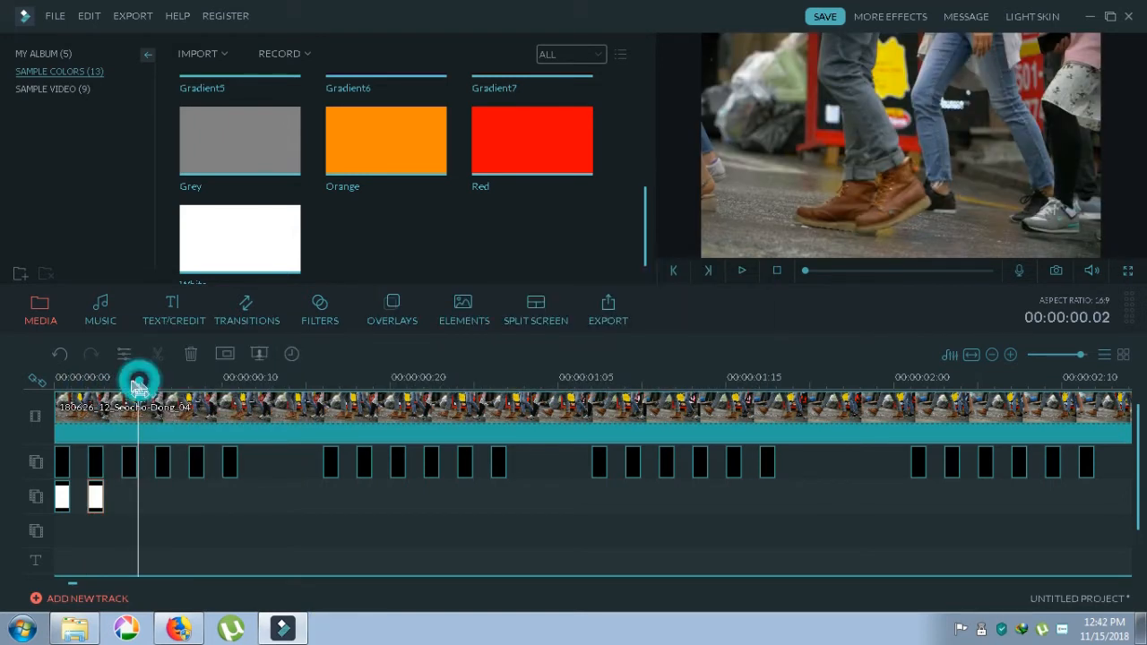
pyautogui.rightClick(130, 494)
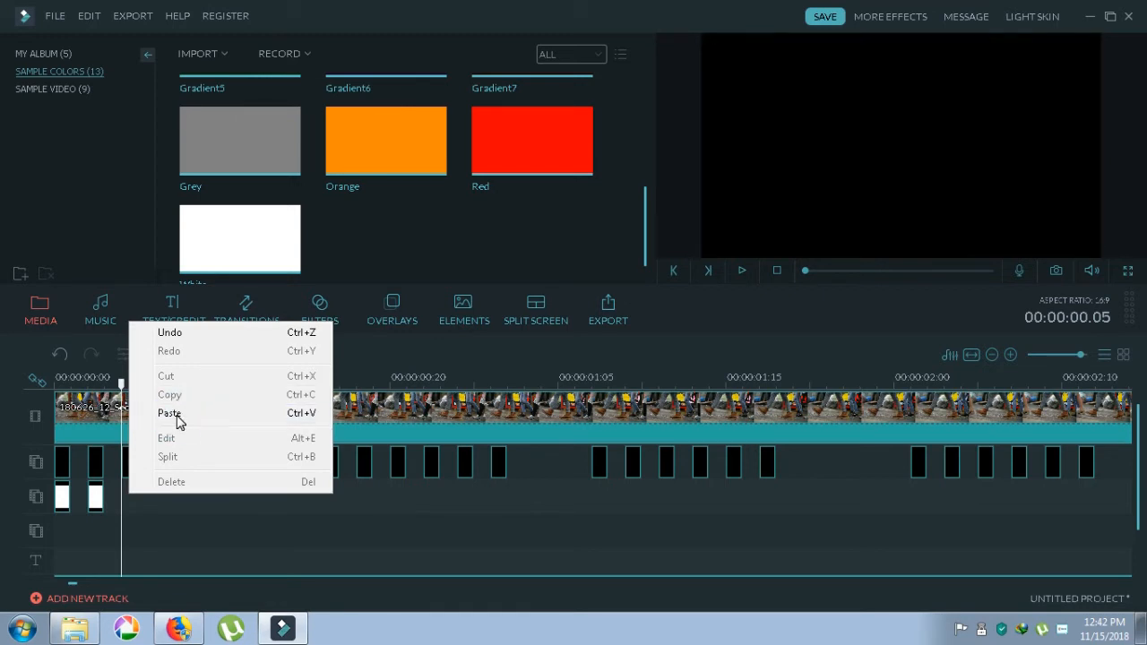
pyautogui.click(175, 419)
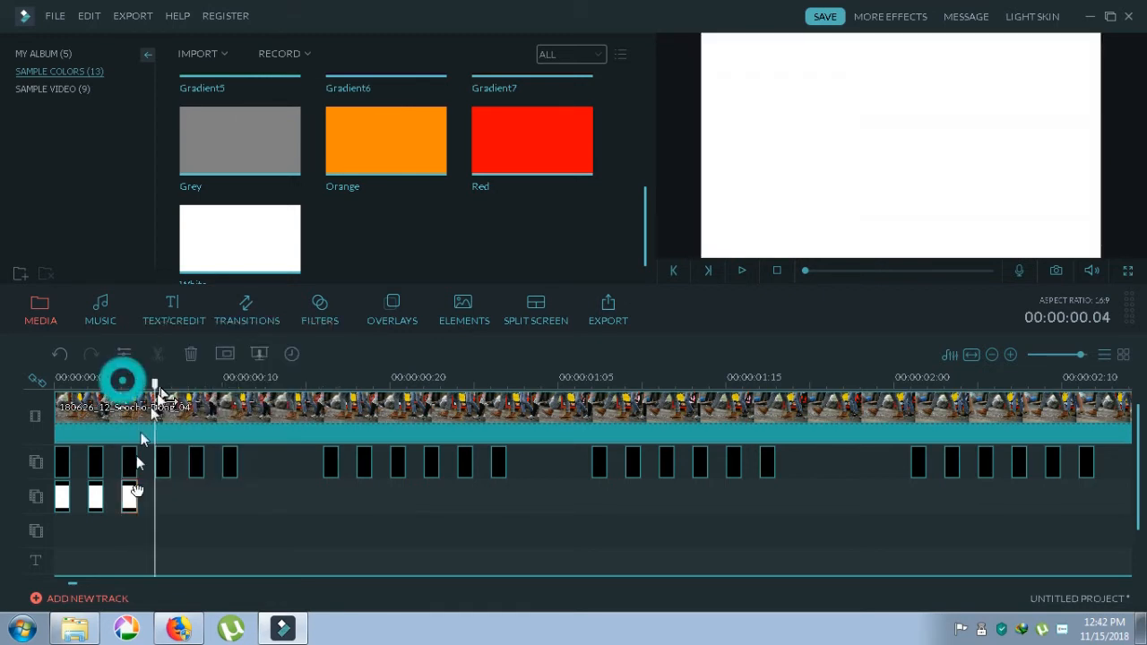
pyautogui.rightClick(153, 504)
pyautogui.click(177, 419)
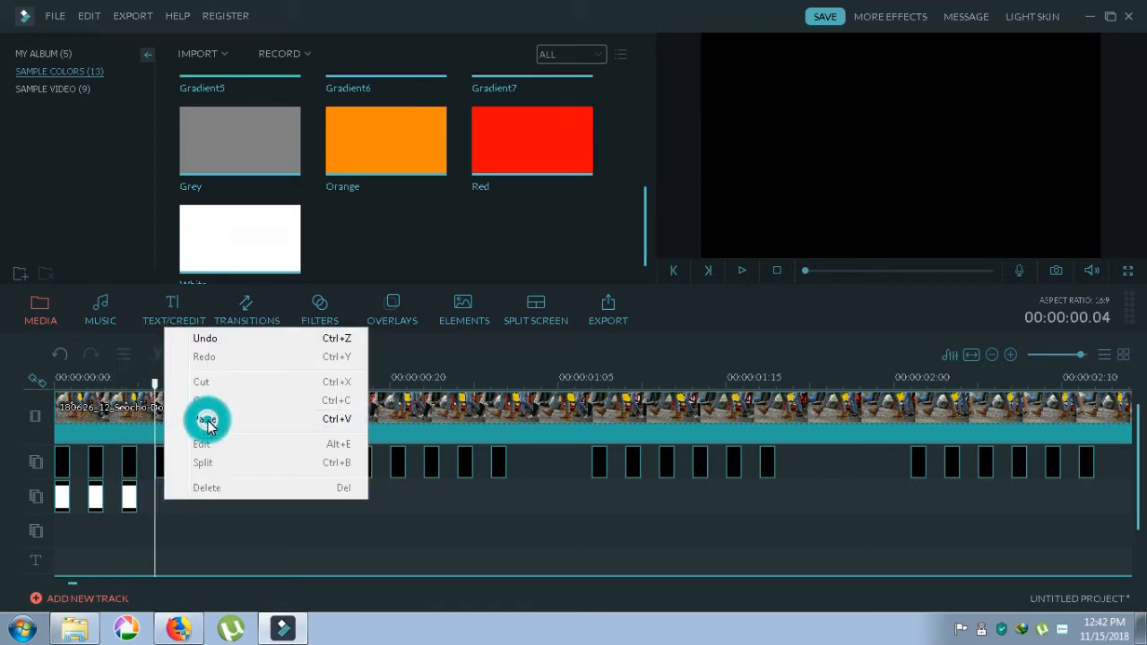
# Step: Paste the white clip at 00:00:00.08 and 00:00:00.10, under the fifth and sixth black clips
pyautogui.moveTo(159, 387); pyautogui.dragTo(224, 385)
pyautogui.rightClick(201, 498)
pyautogui.click(262, 412)
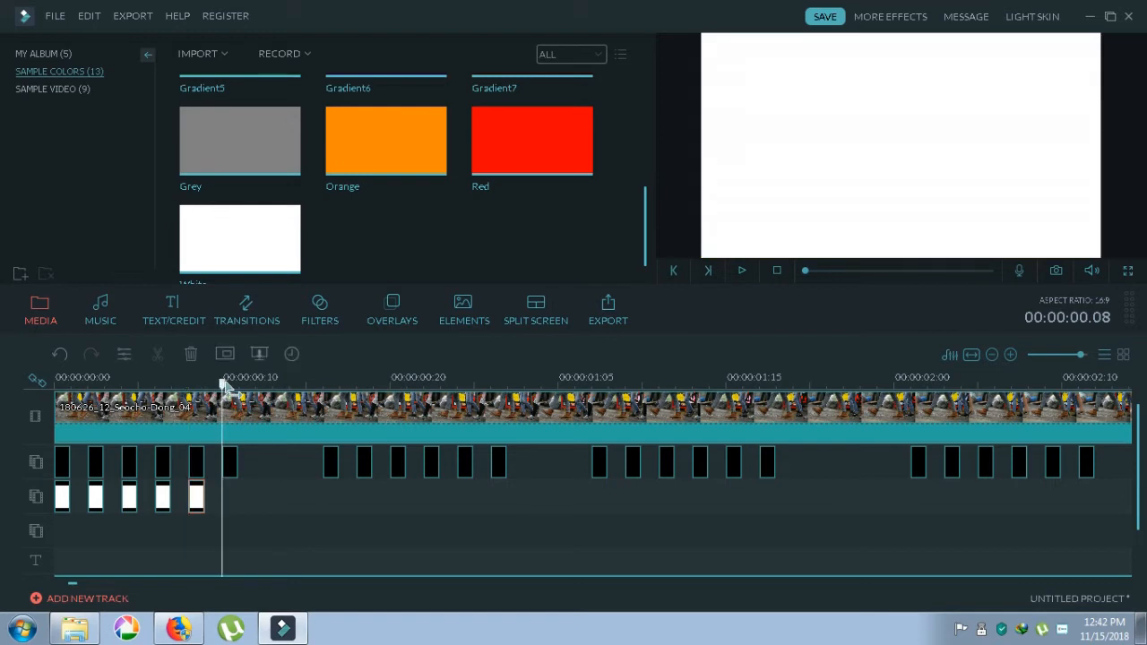
pyautogui.rightClick(229, 506)
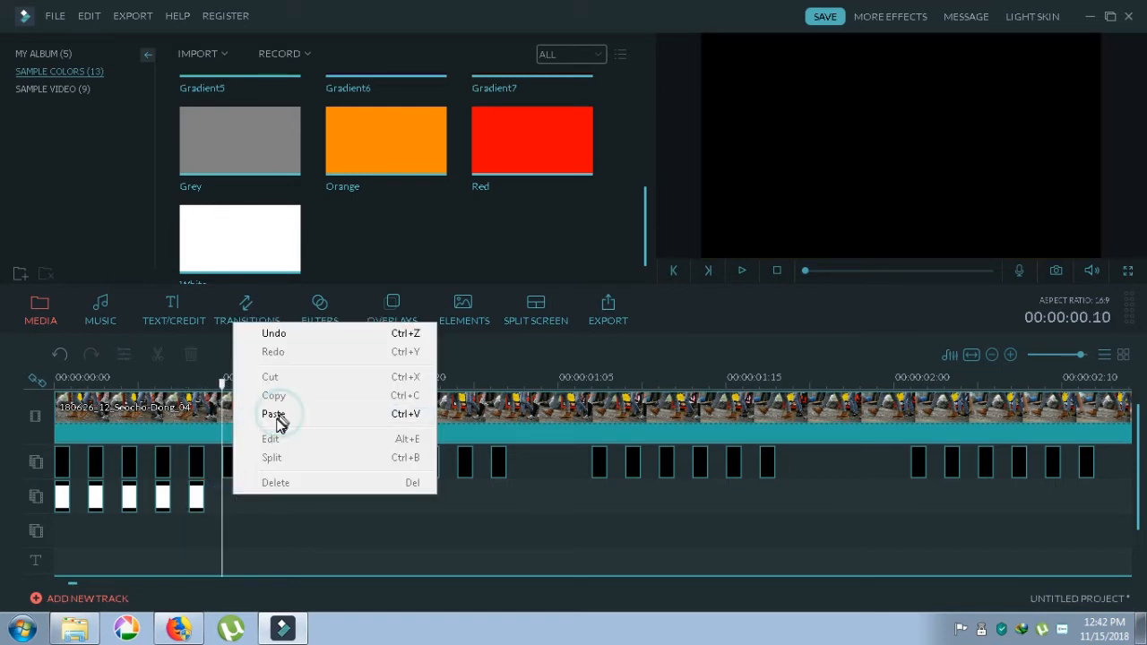
pyautogui.click(278, 421)
# Step: Copy all six one-frame white clips and paste the group at 00:00:00.16, under the second black group
pyautogui.moveTo(258, 498); pyautogui.dragTo(51, 496)
pyautogui.rightClick(68, 496)
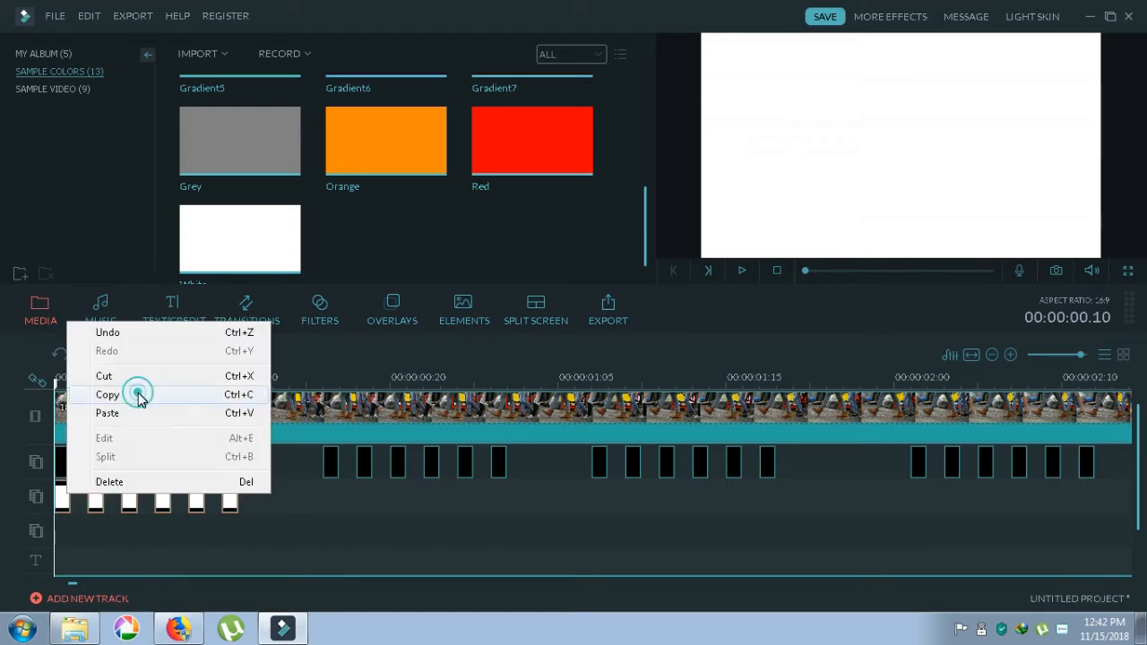
pyautogui.click(140, 395)
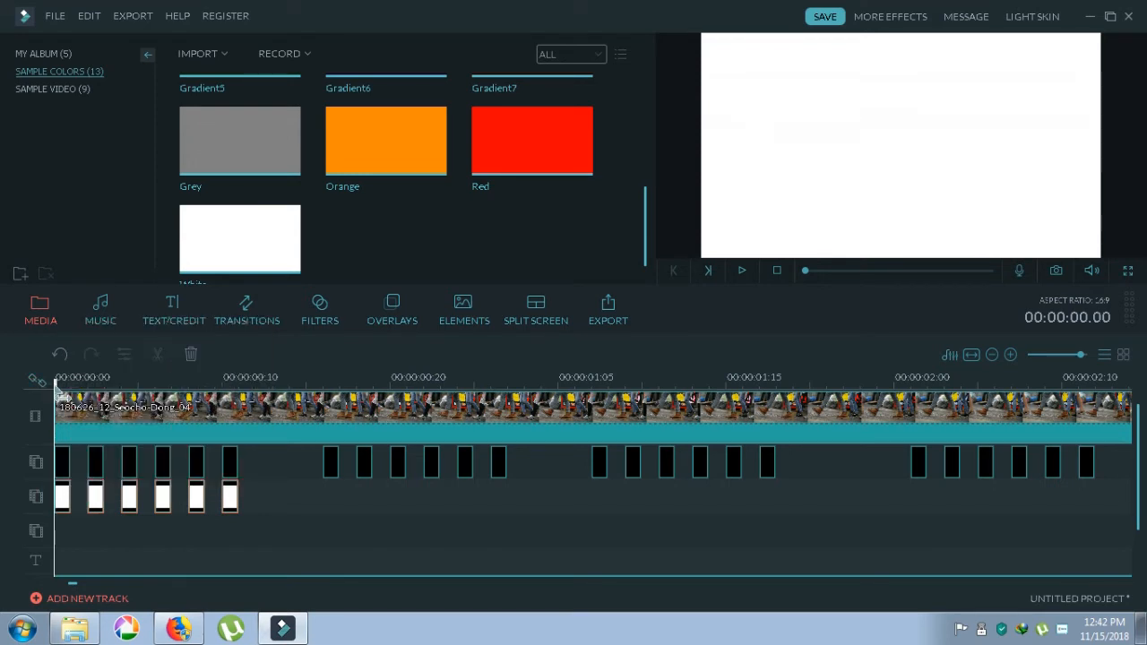
pyautogui.moveTo(56, 387); pyautogui.dragTo(323, 406)
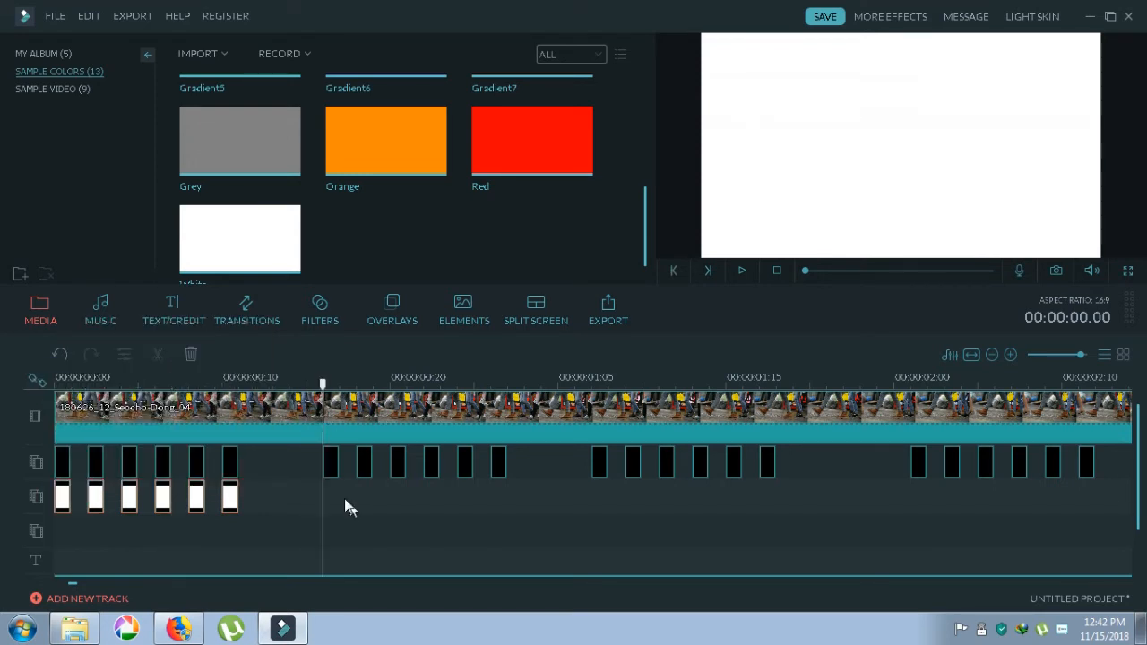
pyautogui.rightClick(345, 499)
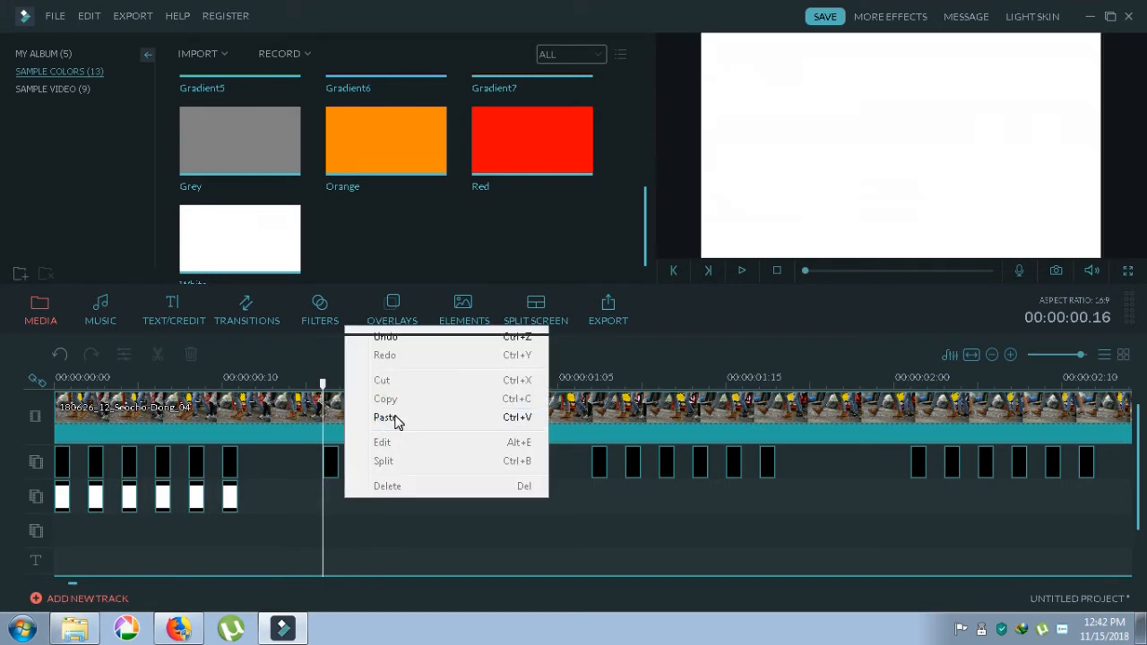
pyautogui.click(386, 418)
# Step: Paste the copied group of six white clips again at 00:00:01.07 and 00:00:02.01
pyautogui.moveTo(325, 385); pyautogui.dragTo(603, 421)
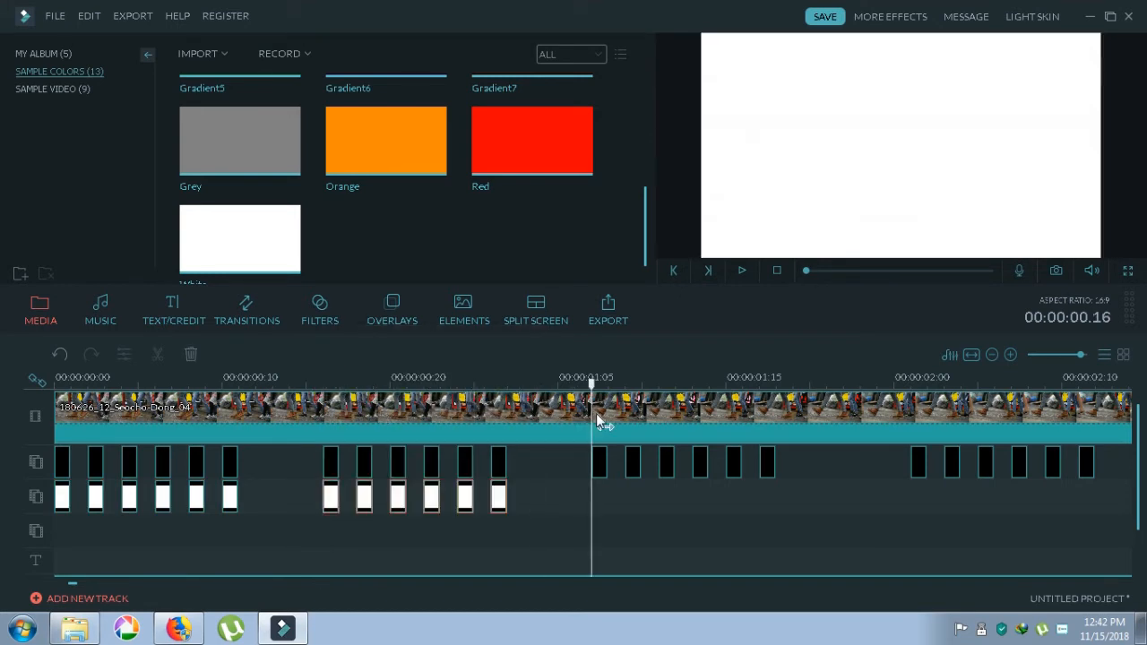
pyautogui.rightClick(604, 497)
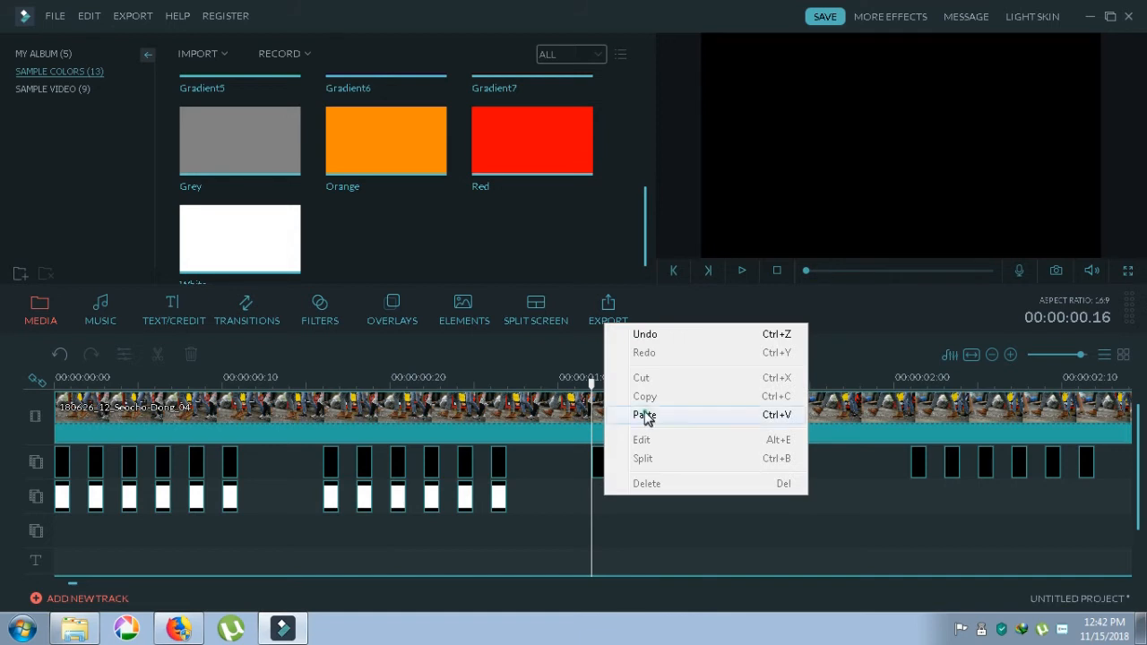
pyautogui.click(644, 415)
pyautogui.moveTo(617, 395); pyautogui.dragTo(925, 444)
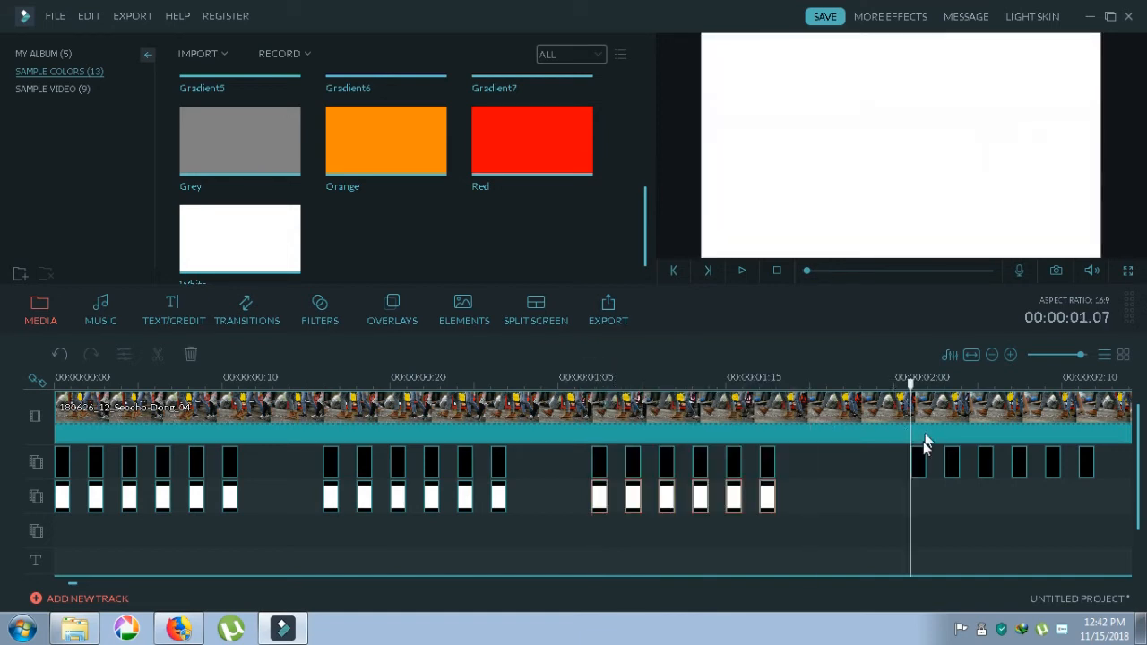
pyautogui.rightClick(921, 503)
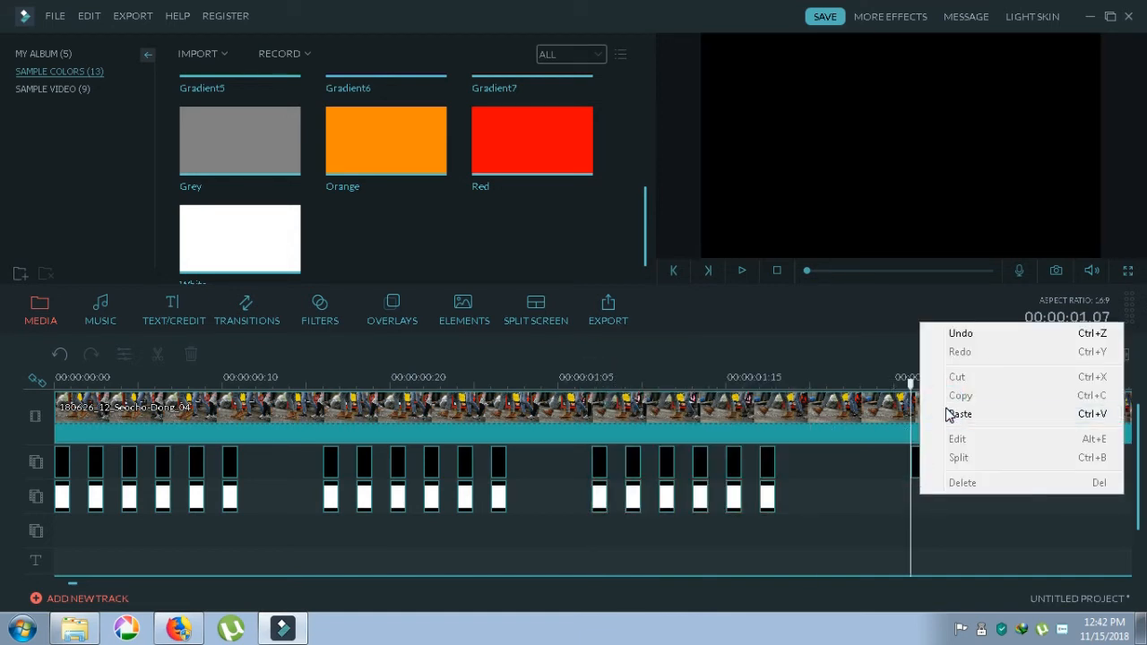
pyautogui.click(949, 413)
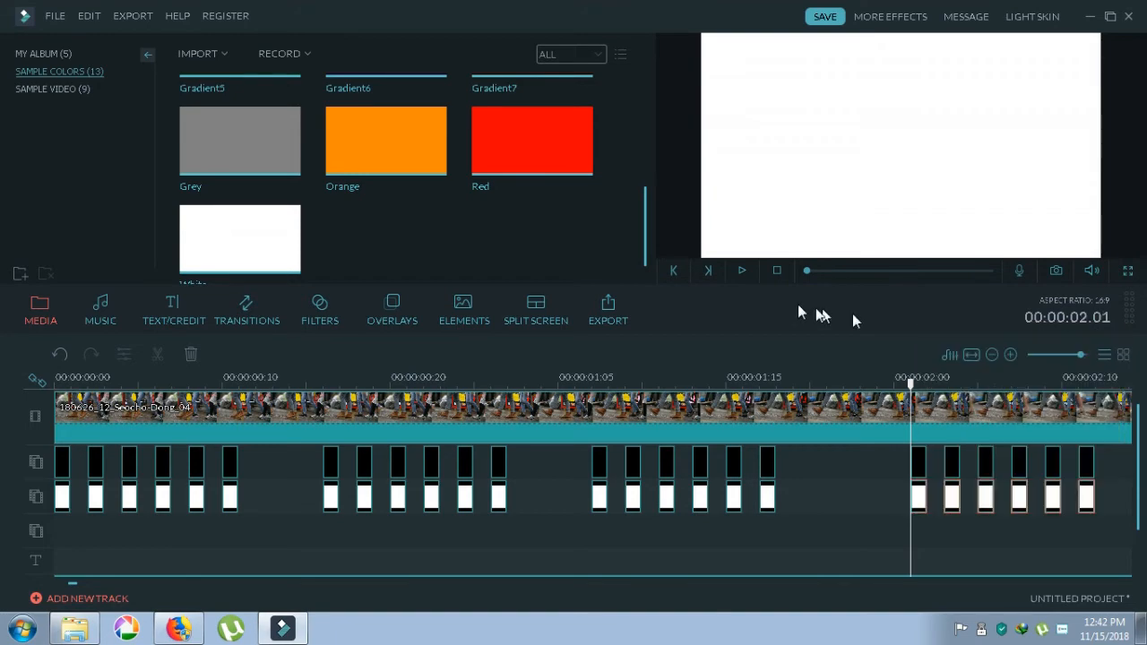
pyautogui.moveTo(808, 269); pyautogui.dragTo(781, 271)
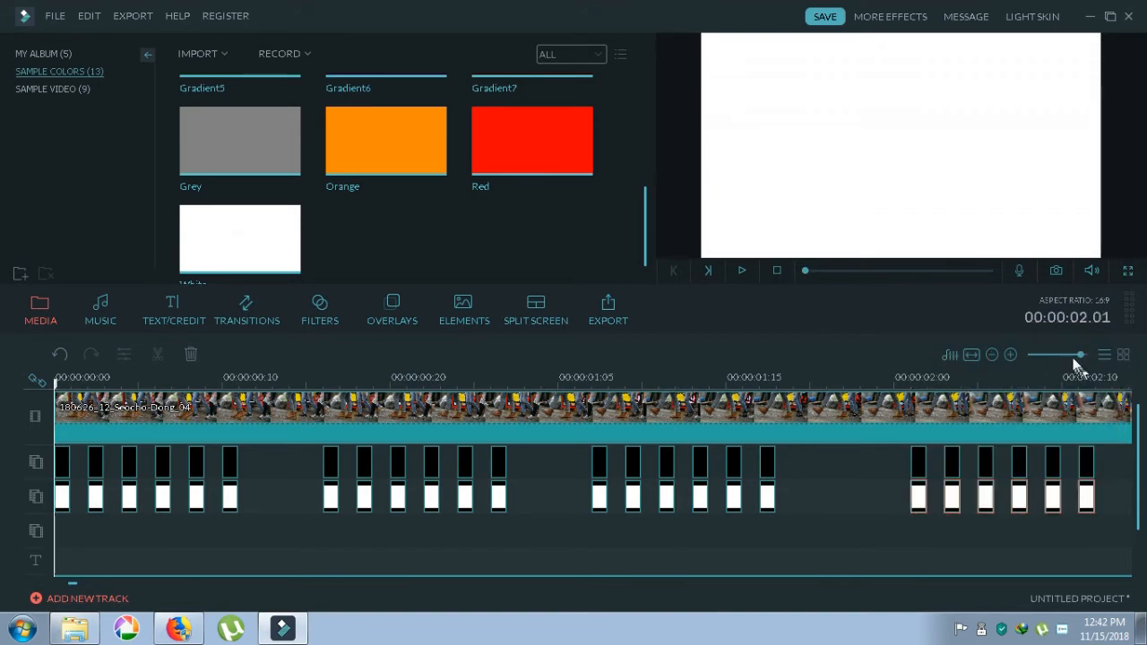
pyautogui.moveTo(1078, 358); pyautogui.dragTo(1081, 359)
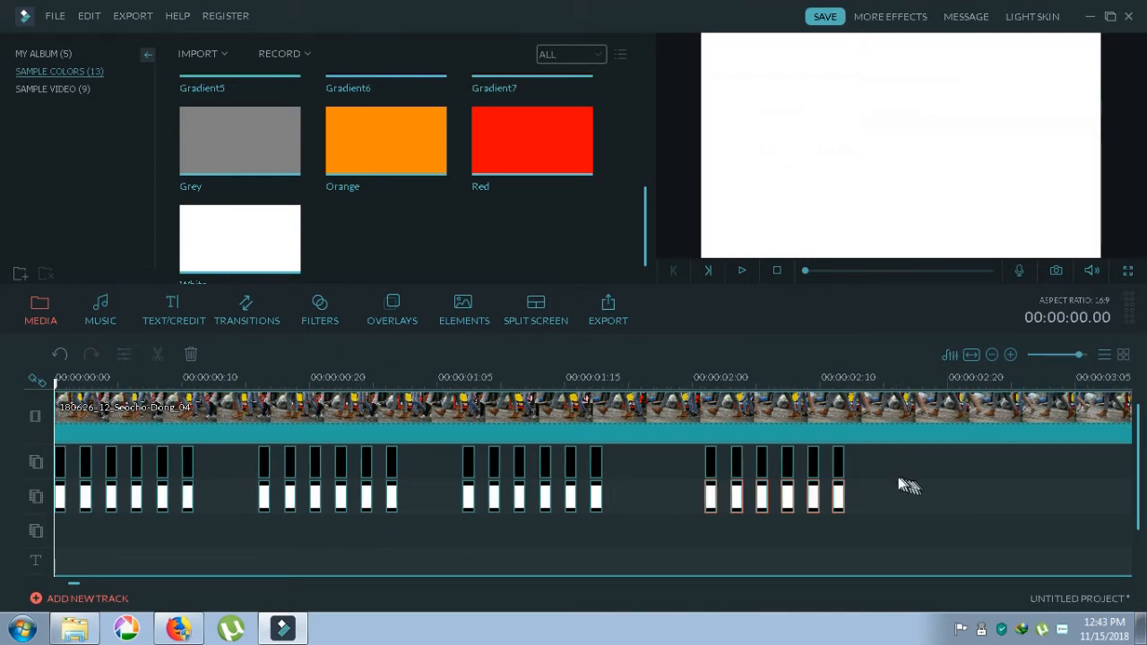
pyautogui.moveTo(873, 461); pyautogui.dragTo(729, 493)
pyautogui.rightClick(729, 492)
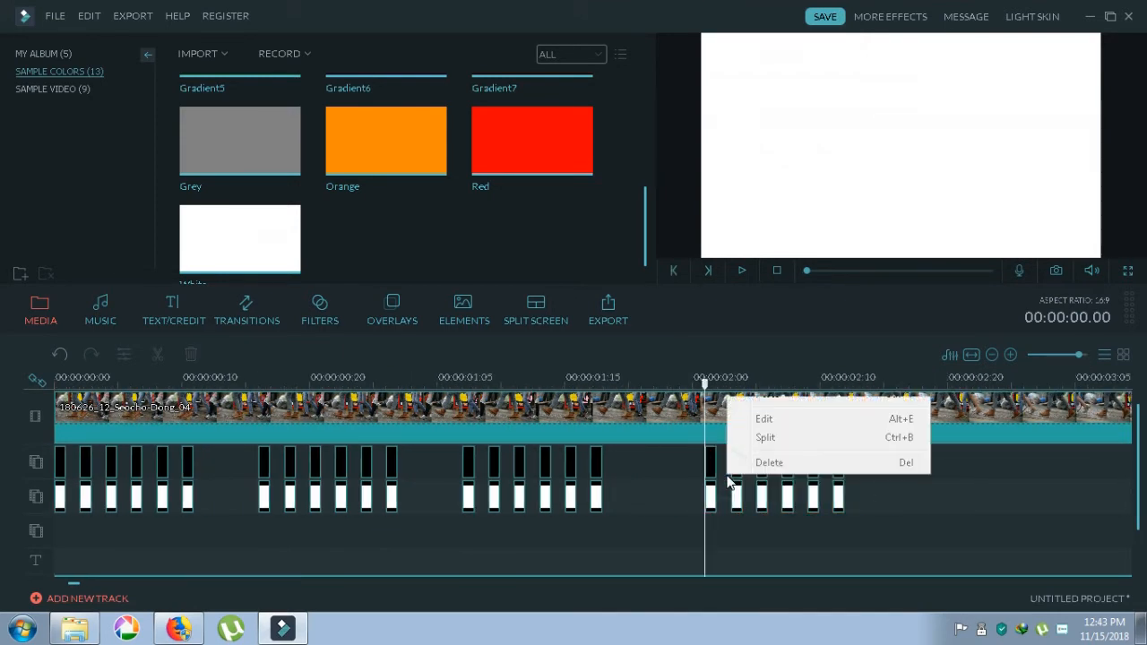
pyautogui.click(885, 517)
# Step: Copy the last group of black and white clips together and paste it at 00:00:02.16
pyautogui.moveTo(855, 459); pyautogui.dragTo(721, 506)
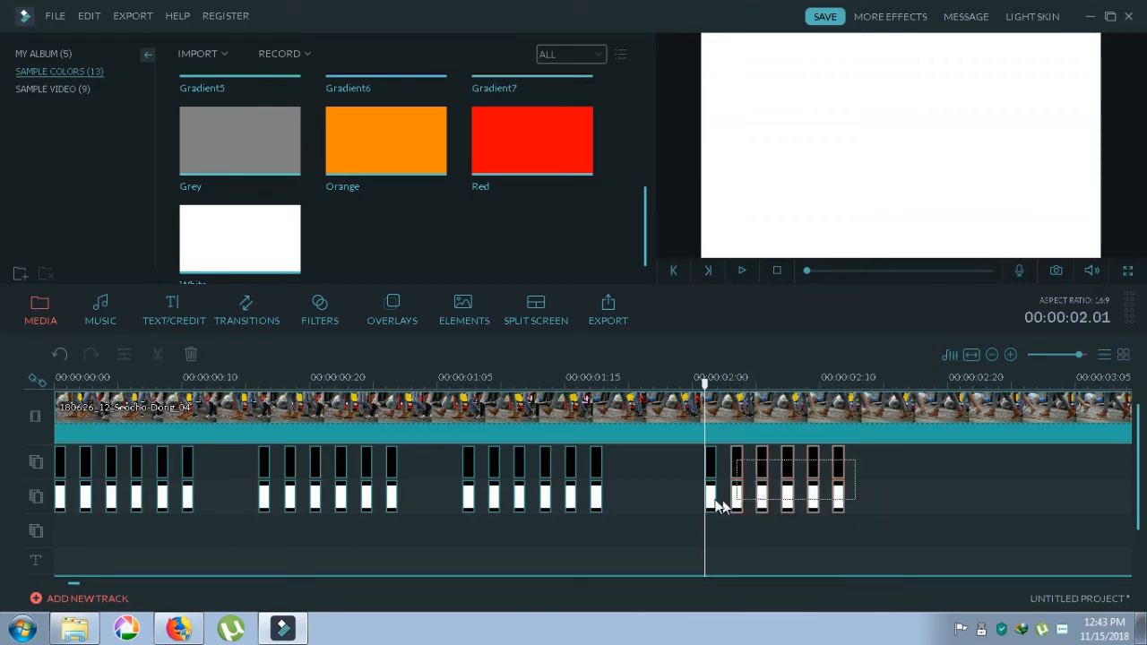
pyautogui.rightClick(838, 464)
pyautogui.click(868, 362)
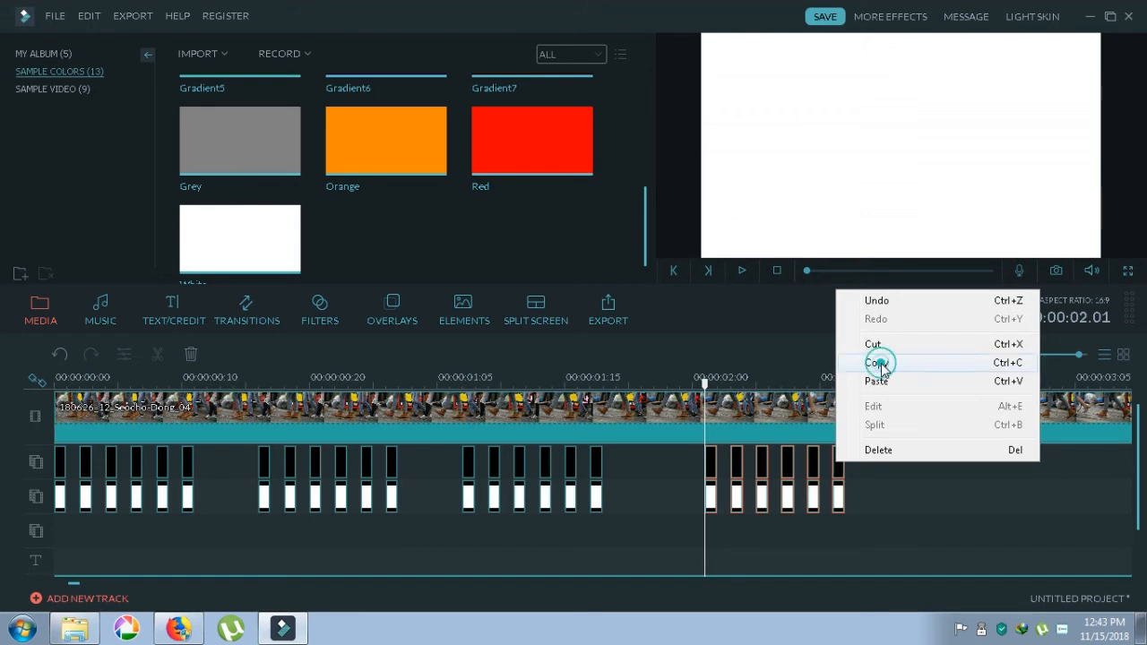
pyautogui.moveTo(703, 387); pyautogui.dragTo(906, 421)
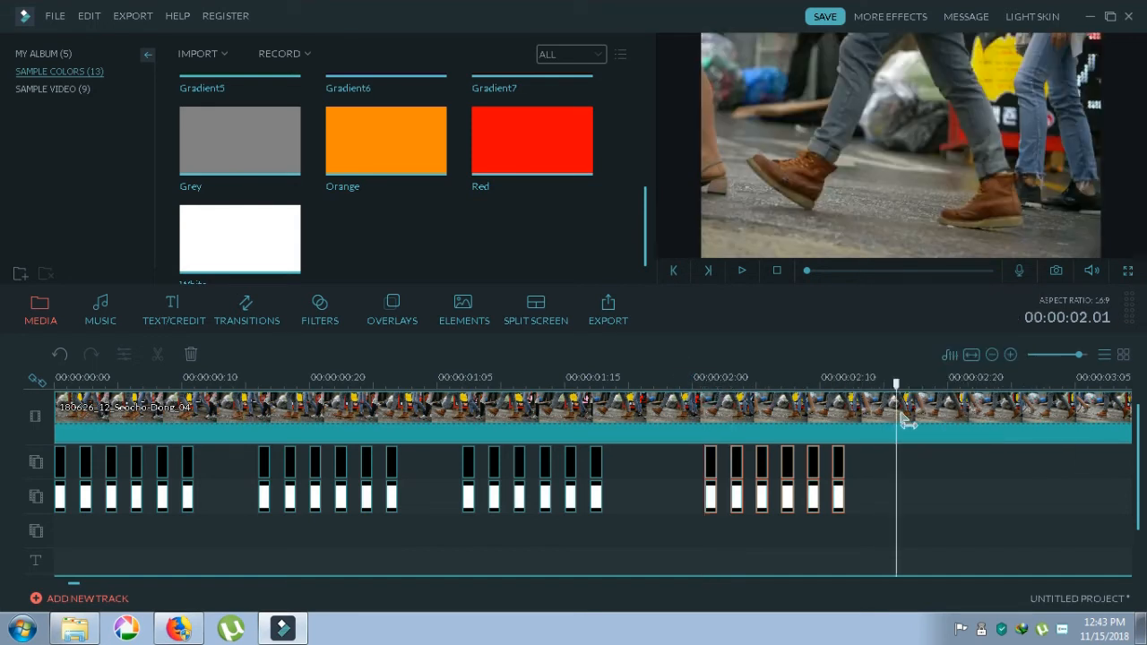
pyautogui.rightClick(904, 463)
pyautogui.click(941, 376)
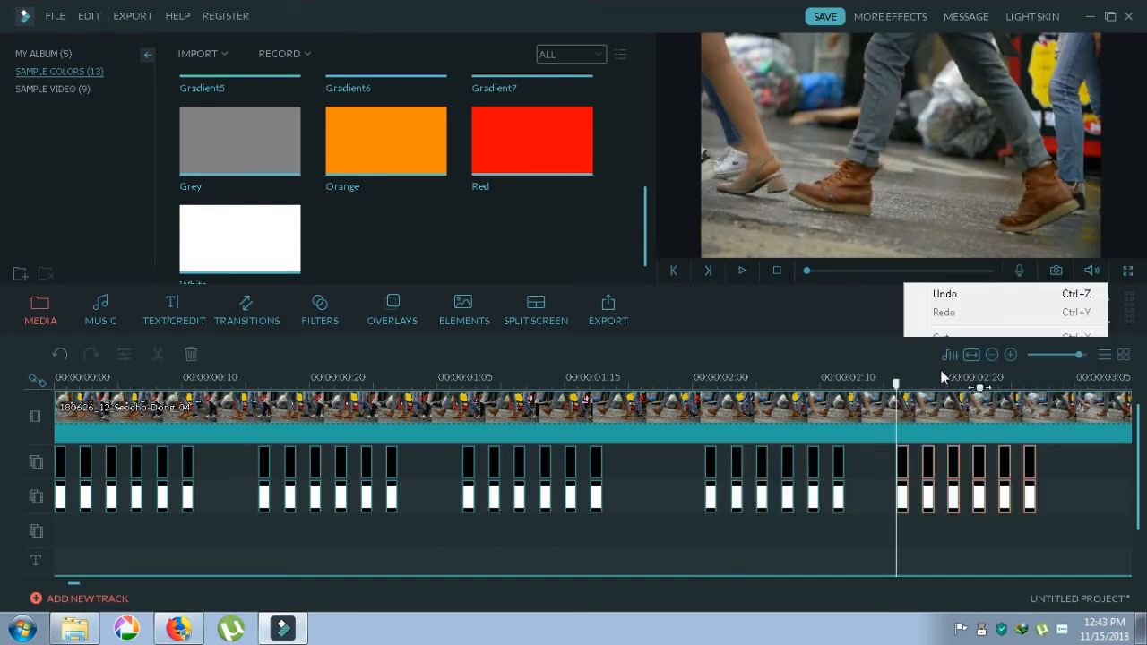
# Step: Paste the combined black and white group again at 00:00:03.18 and play the flicker sequence
pyautogui.moveTo(1079, 354); pyautogui.dragTo(1075, 354)
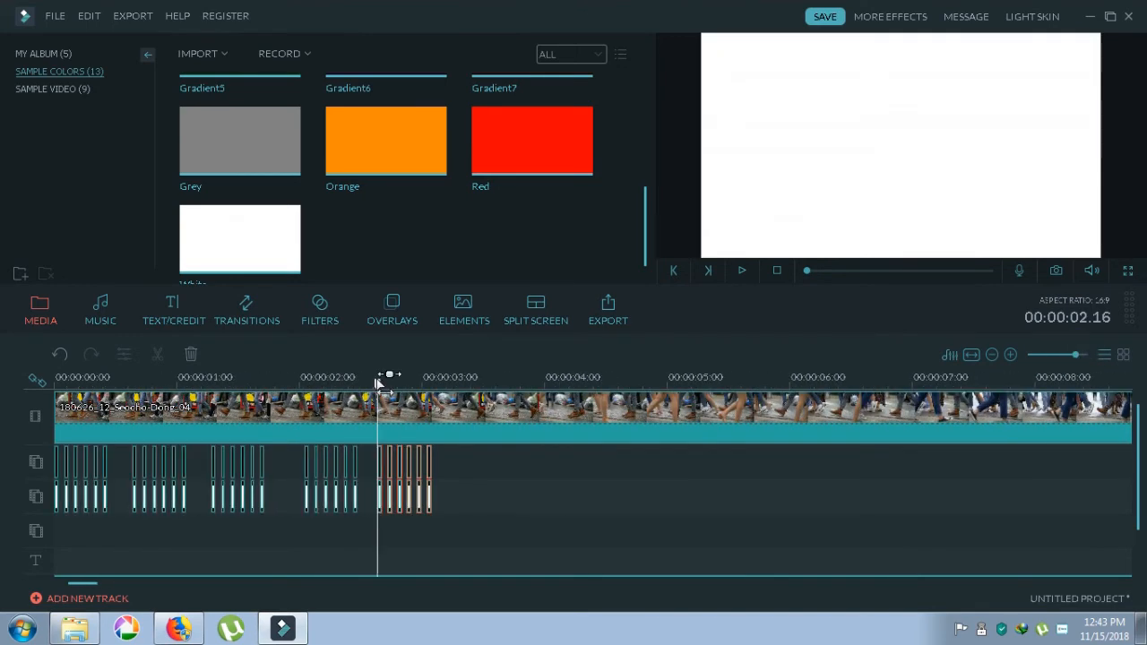
pyautogui.moveTo(381, 387); pyautogui.dragTo(514, 450)
pyautogui.rightClick(524, 458)
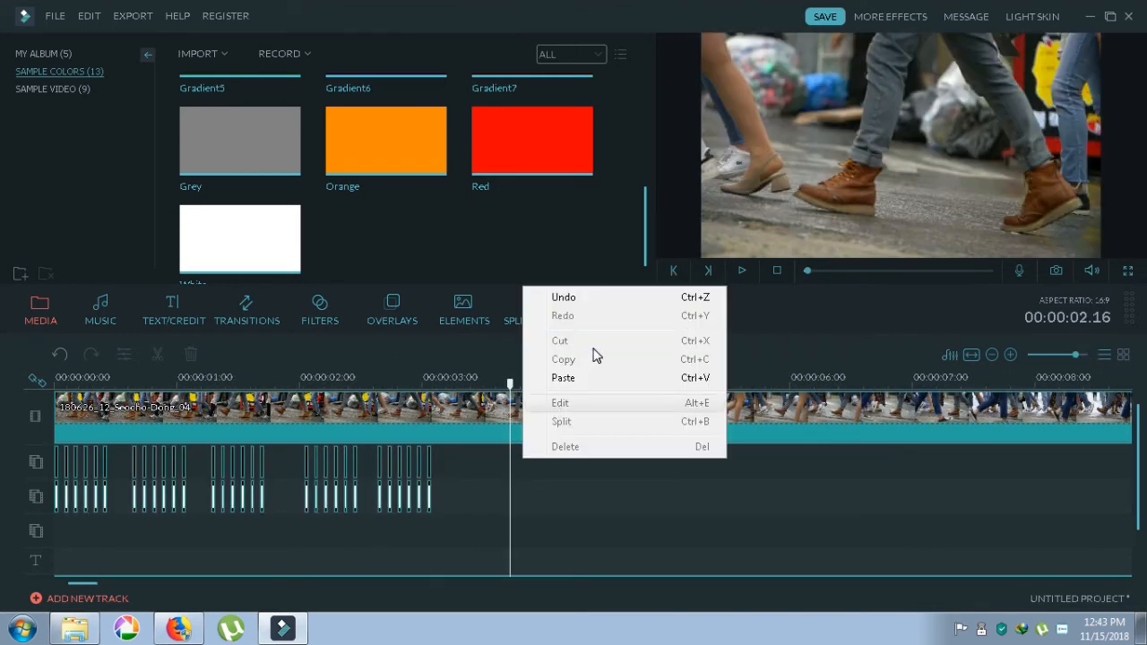
pyautogui.click(582, 380)
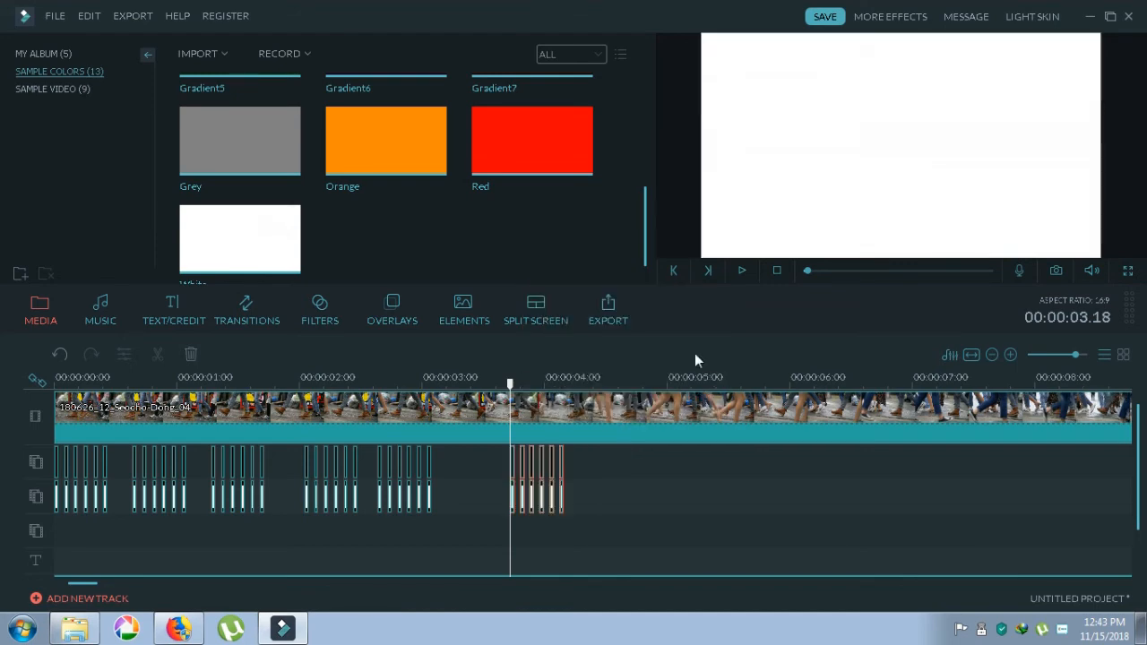
pyautogui.click(741, 270)
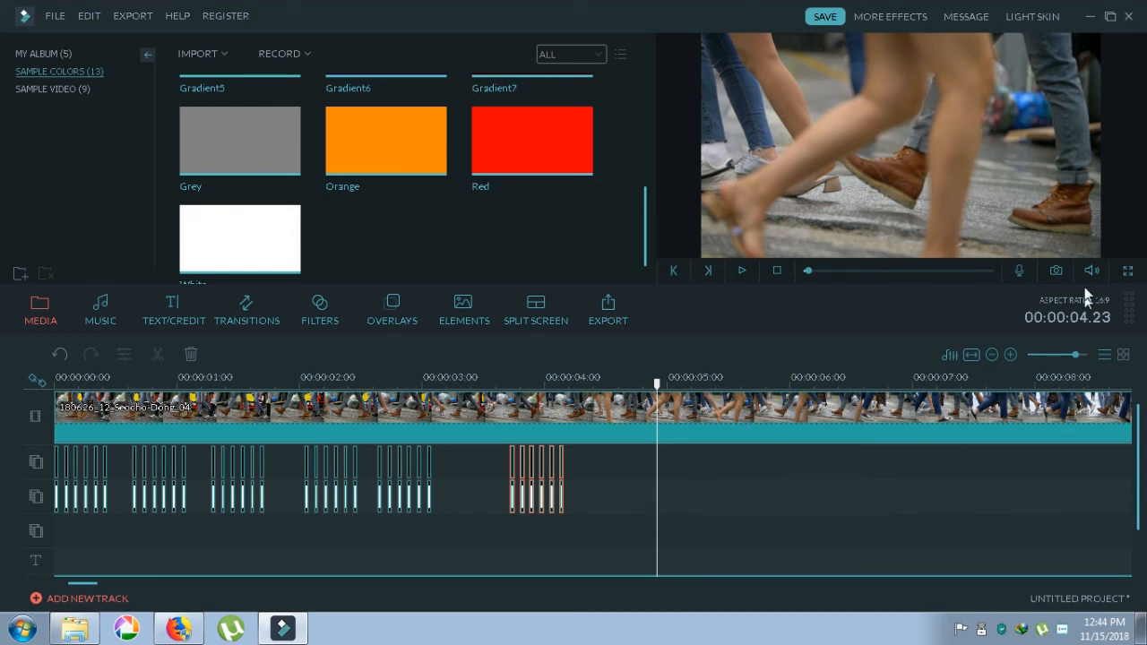
# Step: Delete the selected street video and black overlay clips from the timeline
pyautogui.rightClick(75, 409)
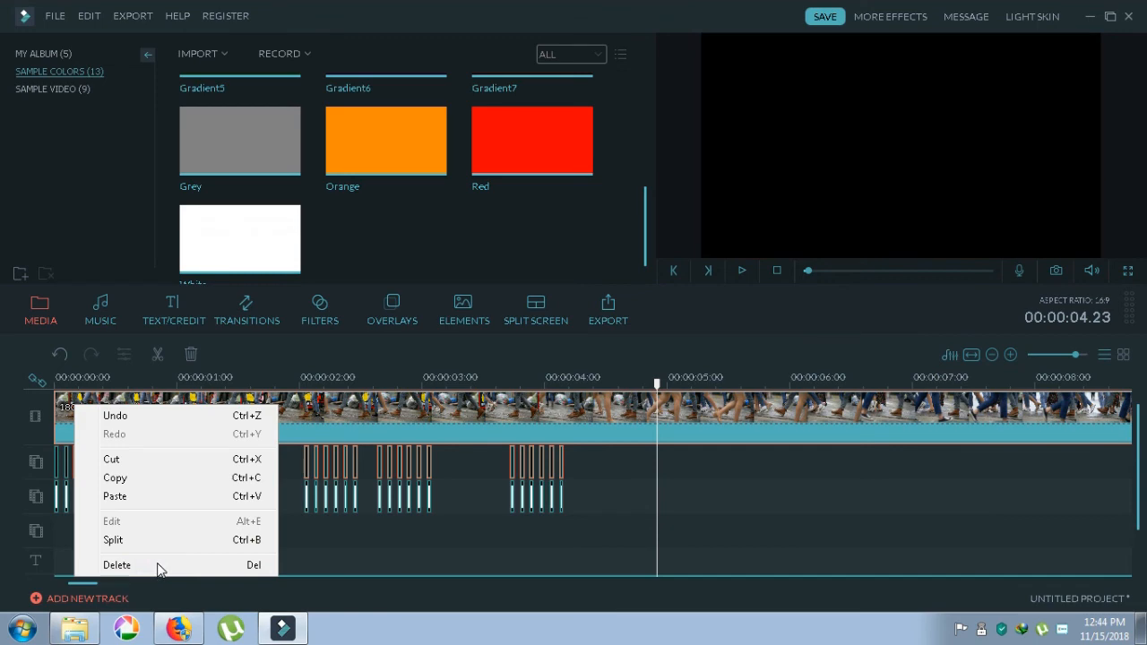
pyautogui.click(157, 566)
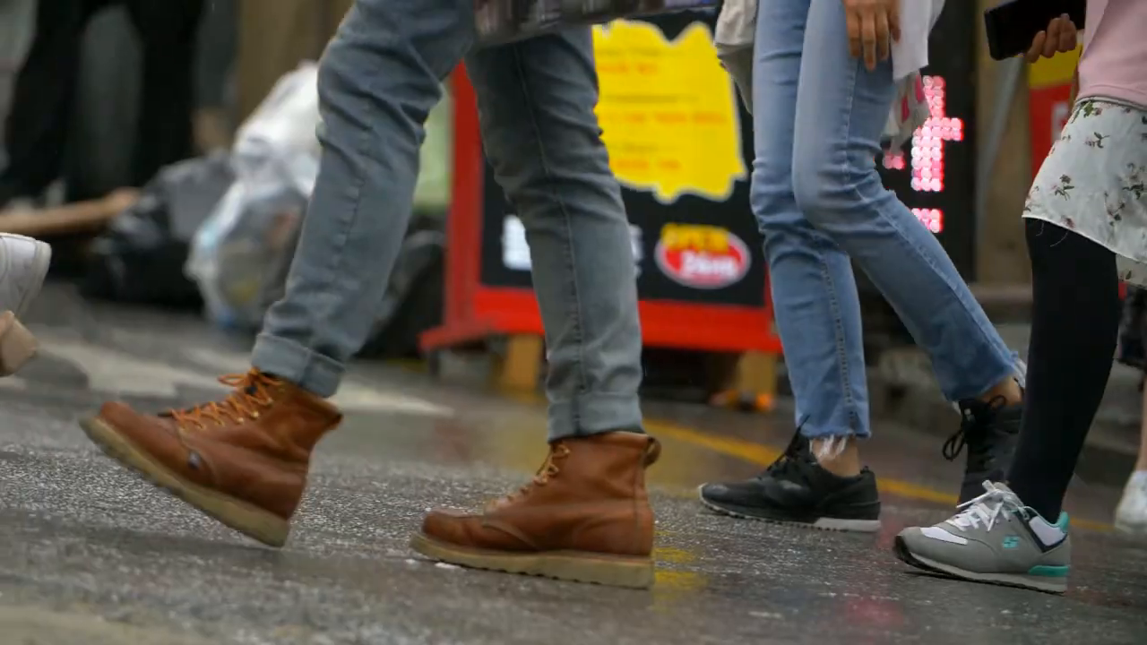